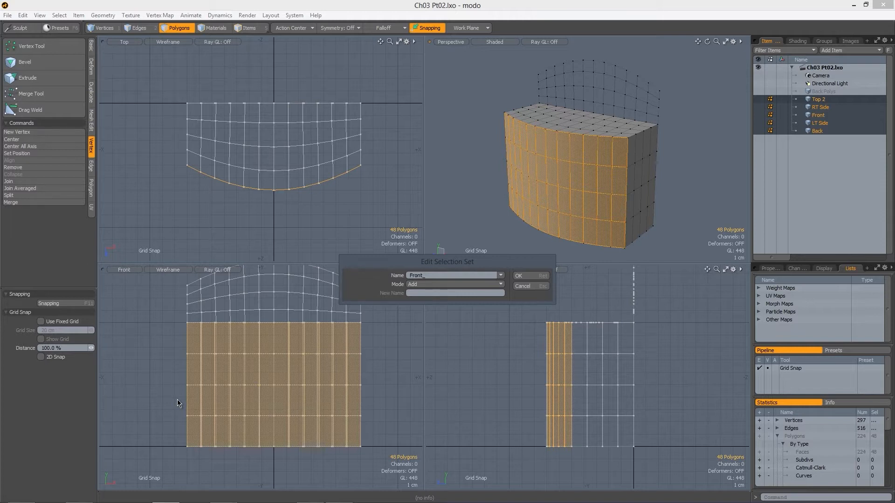
Assign the front panel's polygons to the selection set Front_set and select all polygons of the LT Side mesh
key("Return")
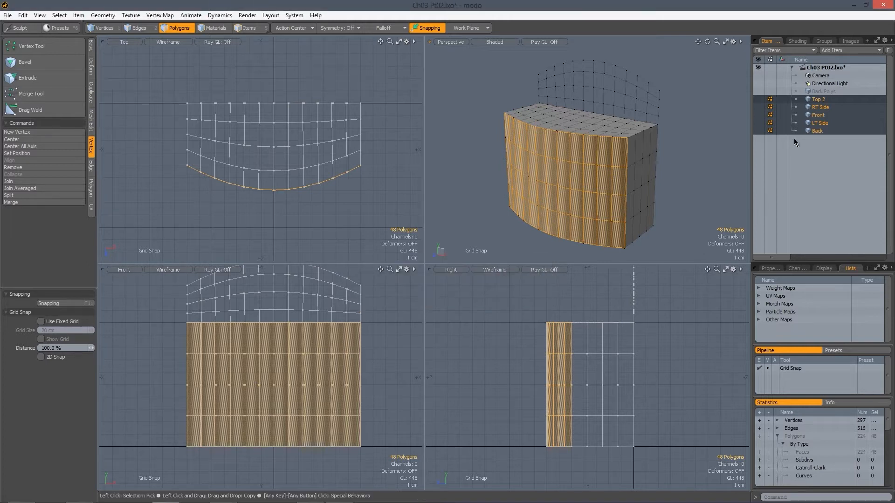
left_click_drag(621, 184, 627, 182, "alt")
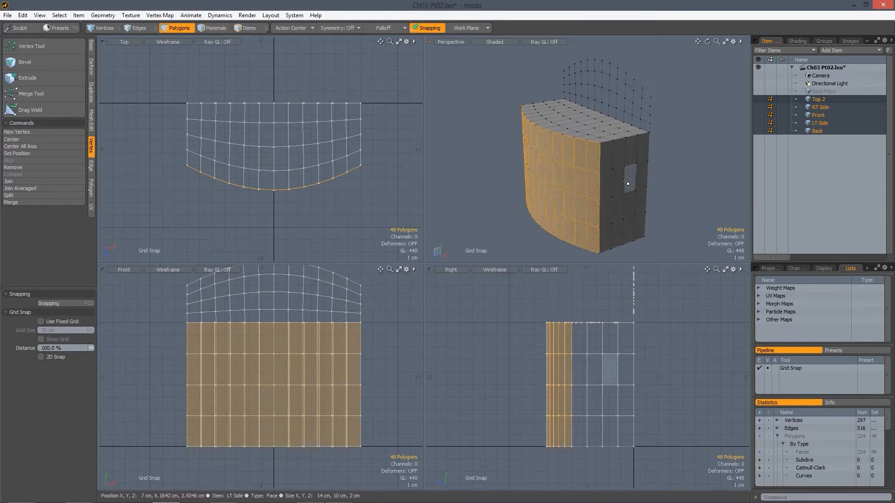
double_click(627, 183)
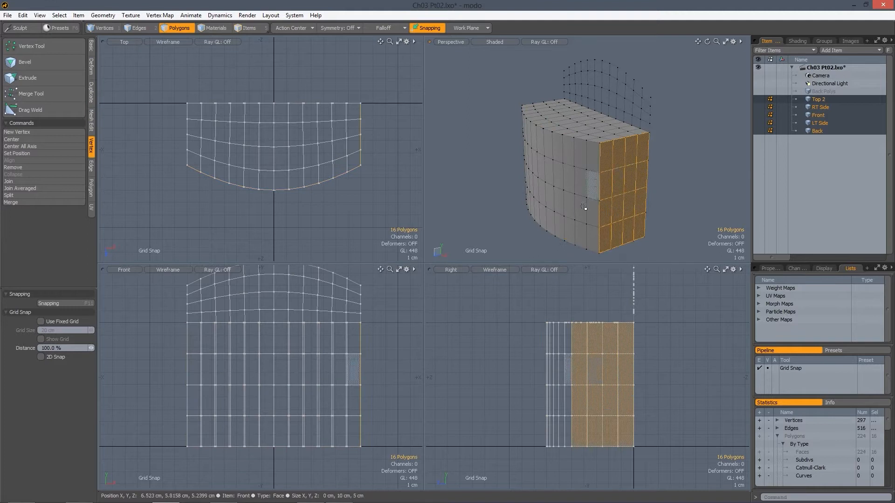
left_click(40, 15)
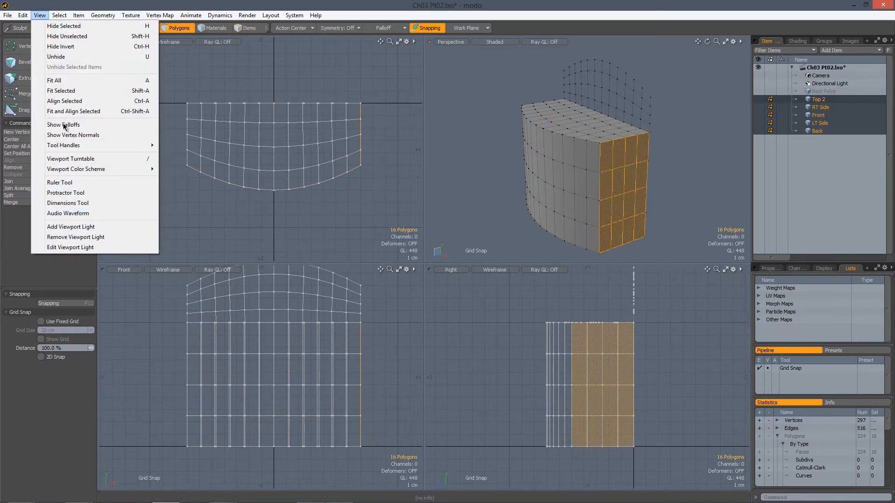
mouse_move(59, 16)
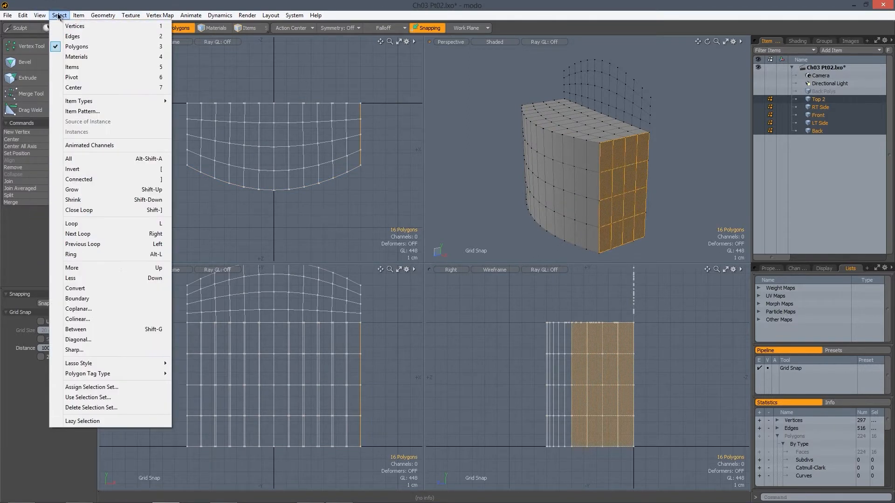
left_click(89, 397)
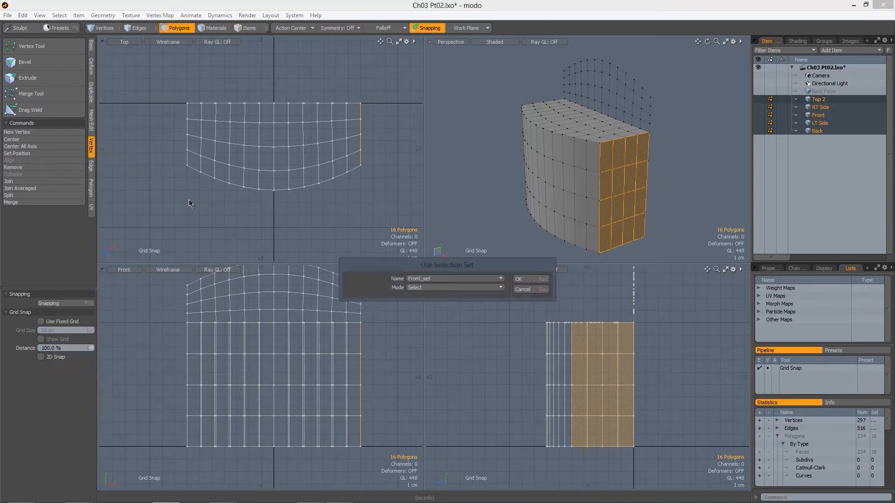
left_click(523, 288)
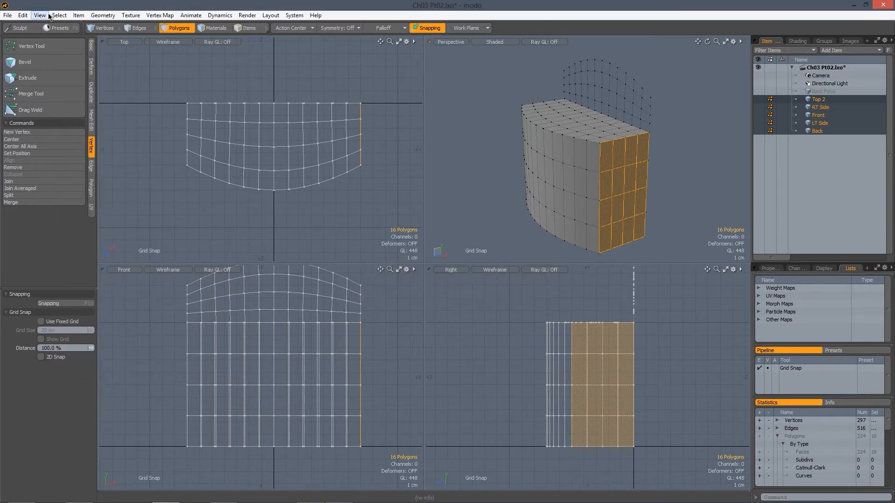
Assign the selected LT Side polygons to a selection set named LT_Side in Add mode
left_click(59, 15)
left_click(103, 397)
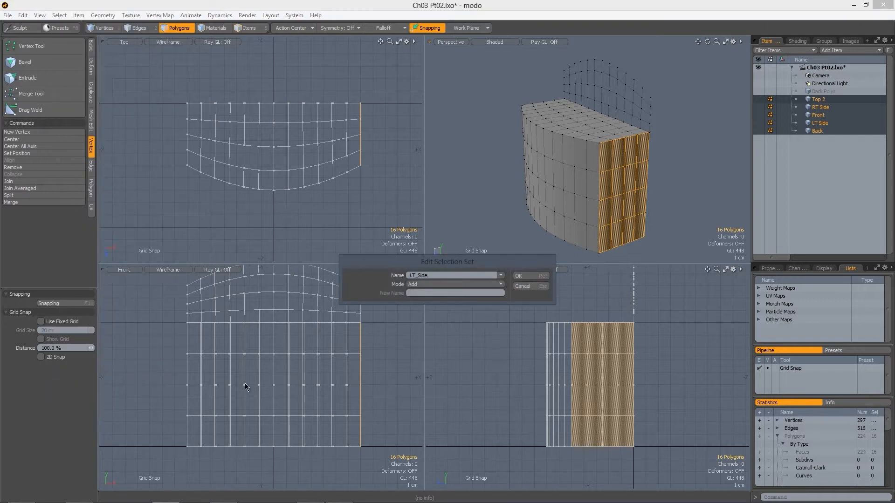
key("Return")
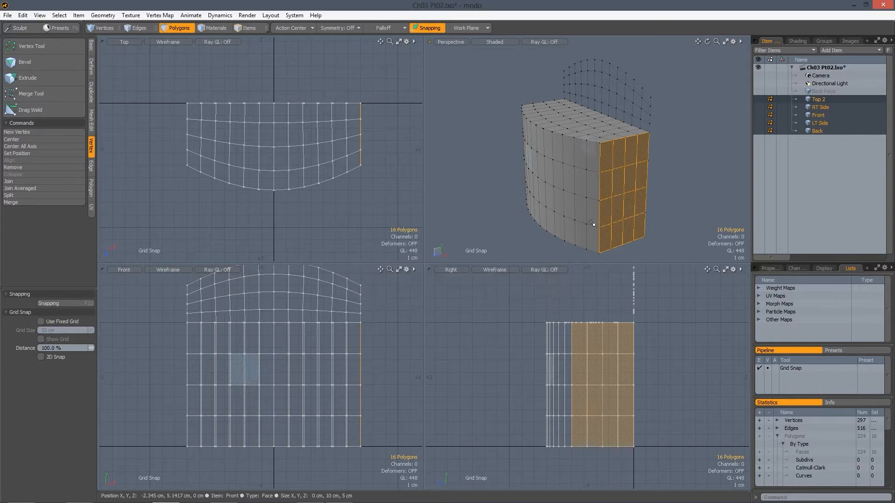
Select all polygons of the RT Side mesh and assign them to a selection set named RT_Side
left_click_drag(479, 118, 544, 175, "alt")
double_click(550, 187)
left_click_drag(460, 134, 443, 110, "alt")
left_click(59, 14)
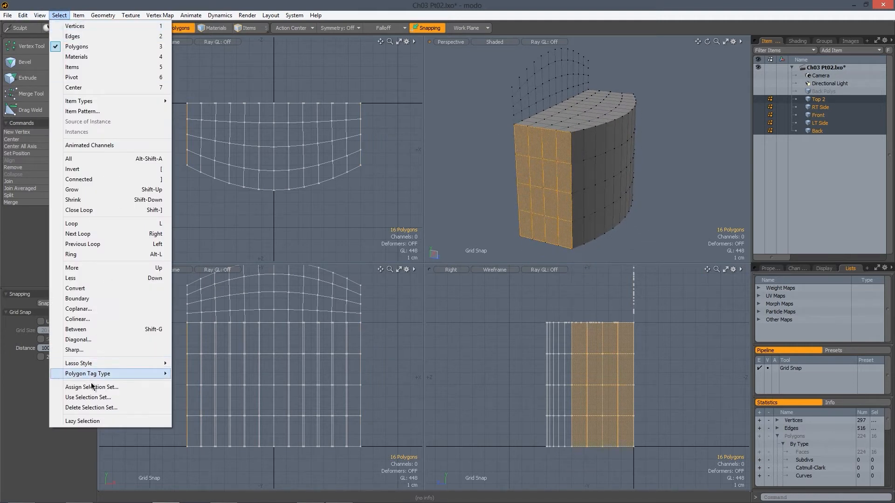
left_click(91, 388)
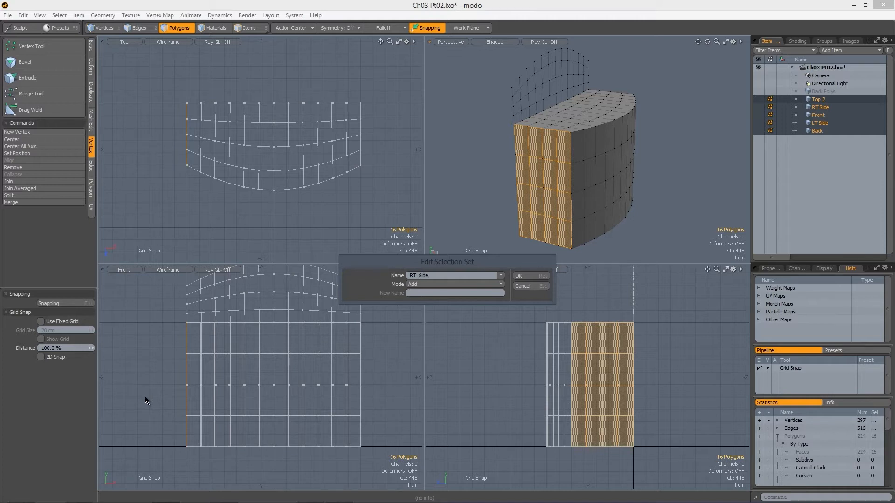
key("Return")
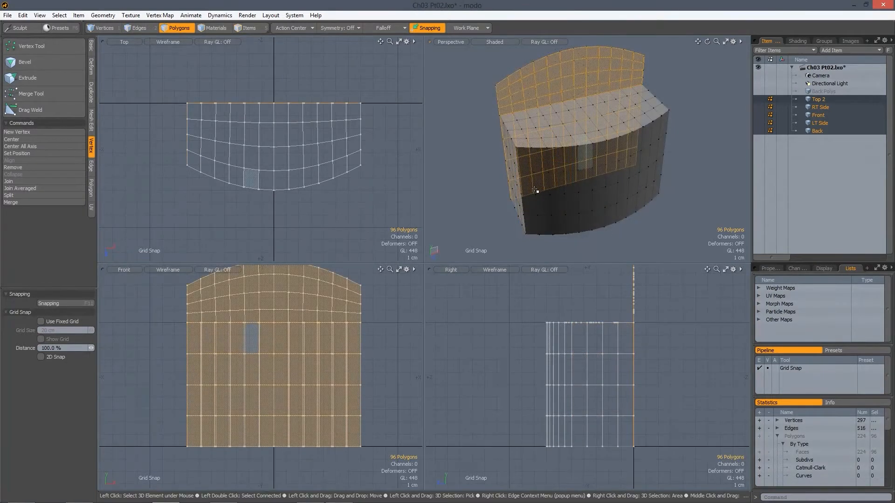
Clear the polygon selection and select the bottom edge rows of the Back and Front meshes
left_click_drag(494, 195, 493, 122, "alt")
left_click(477, 175)
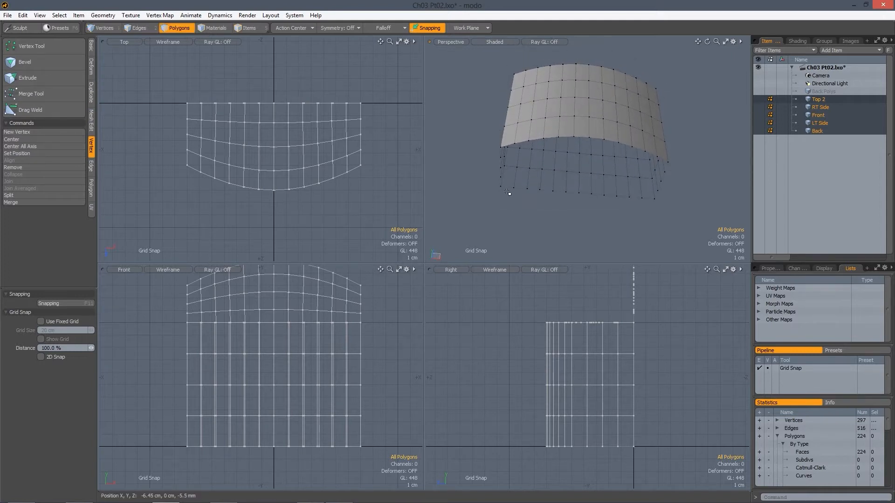
left_click_drag(515, 179, 593, 205, "alt")
left_click(594, 207)
left_click(592, 206, "shift")
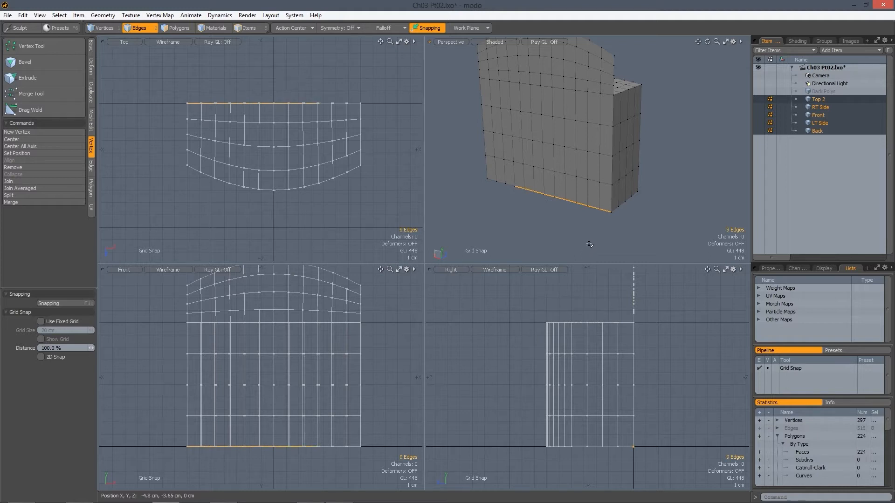
left_click_drag(636, 174, 405, 167, "alt")
scroll(592, 204, "up", 3)
left_click(539, 205, "shift")
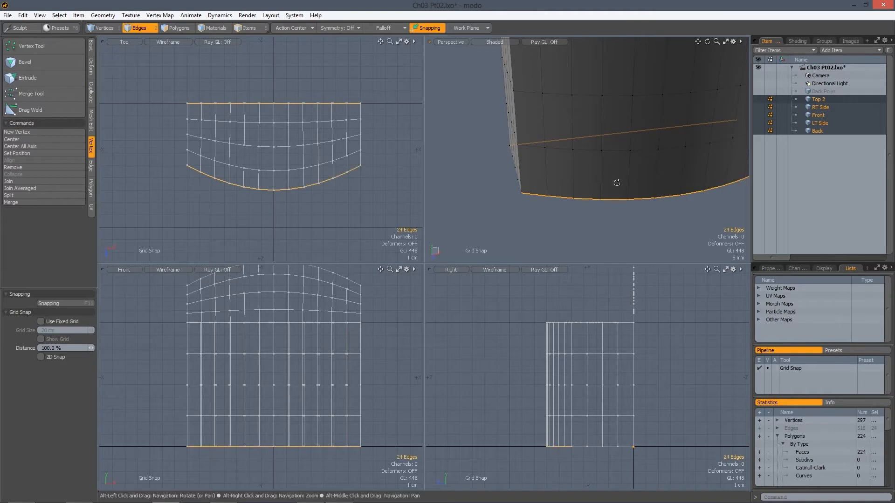
left_click_drag(615, 184, 553, 165, "alt")
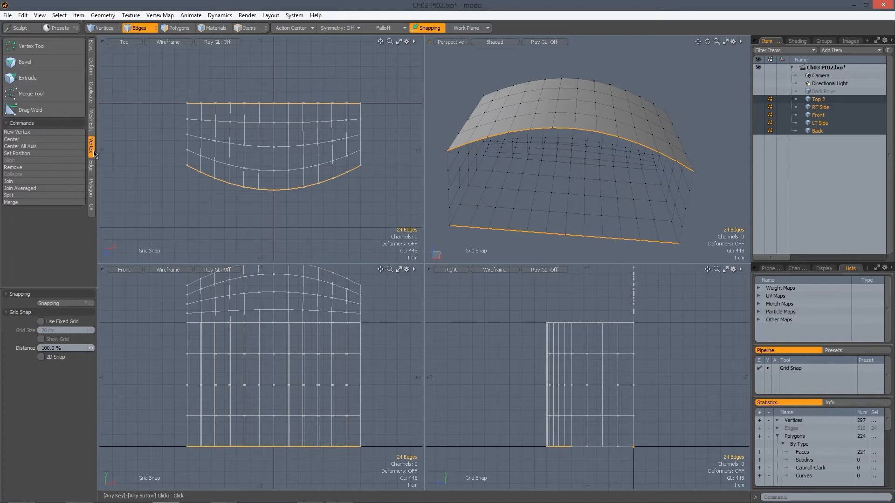
Set the edge Bridge tool to 4 segments and turn snapping off
left_click(91, 166)
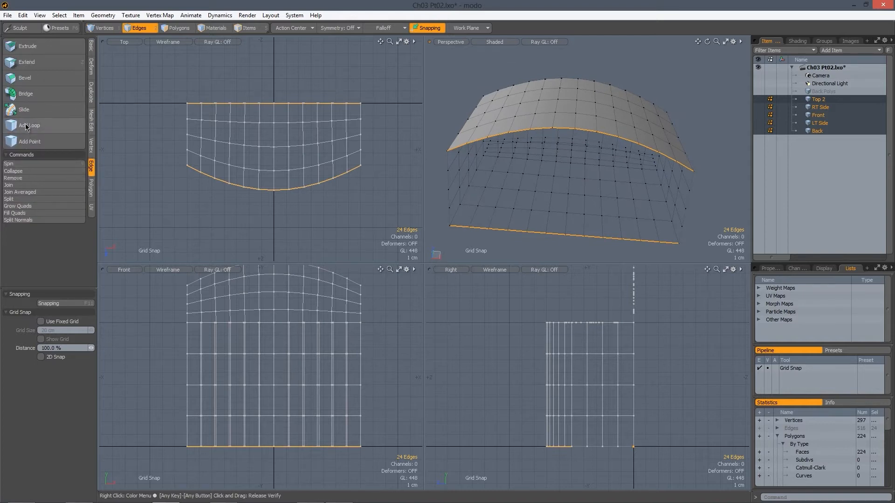
left_click(30, 94)
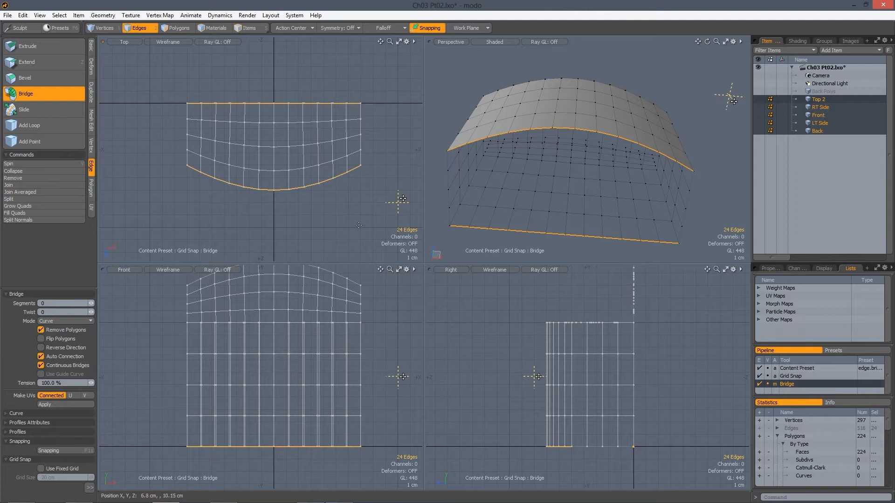
key("F11")
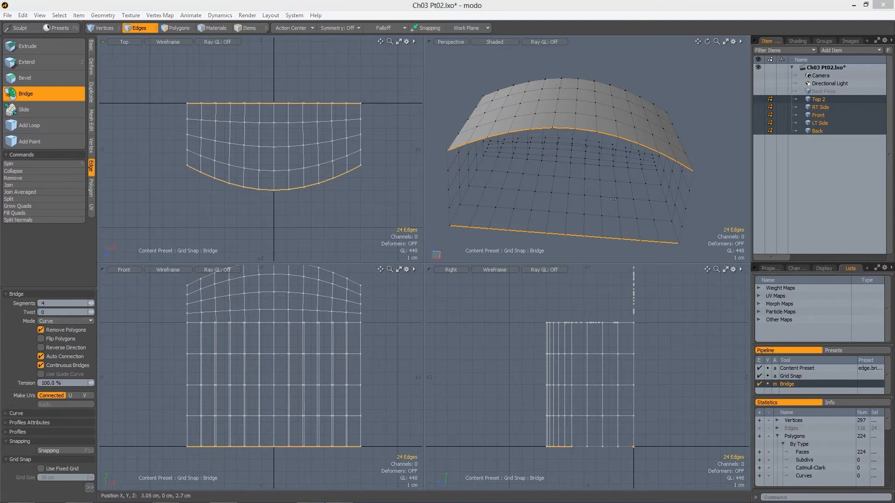
Try to bridge the bottom edges of the separate Back and Front meshes and drop the tool
left_click_drag(579, 147, 571, 161, "alt")
key("space")
key("space")
mouse_move(678, 163)
left_mouse_down()
mouse_move(555, 136)
mouse_move(518, 140)
left_mouse_up()
key("Escape")
key("space")
key("space")
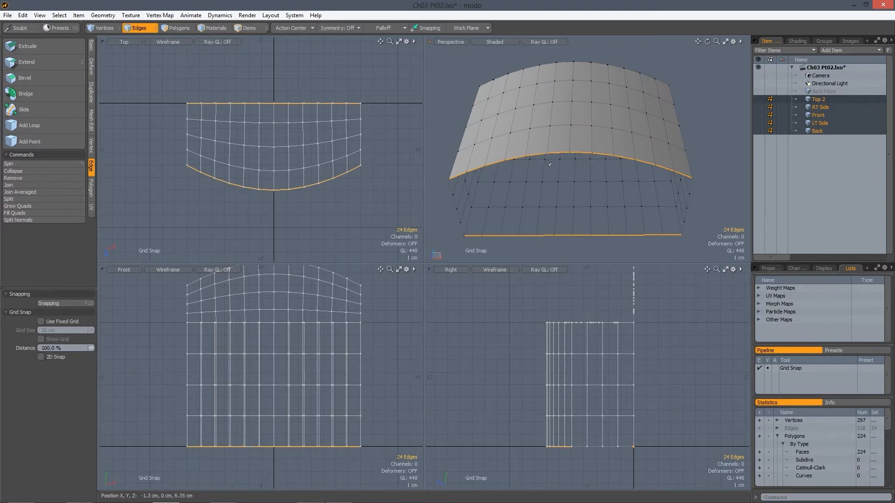
Rename the empty mesh item as Temp and paste a copy of the selected bottom edges into it
left_click(822, 91)
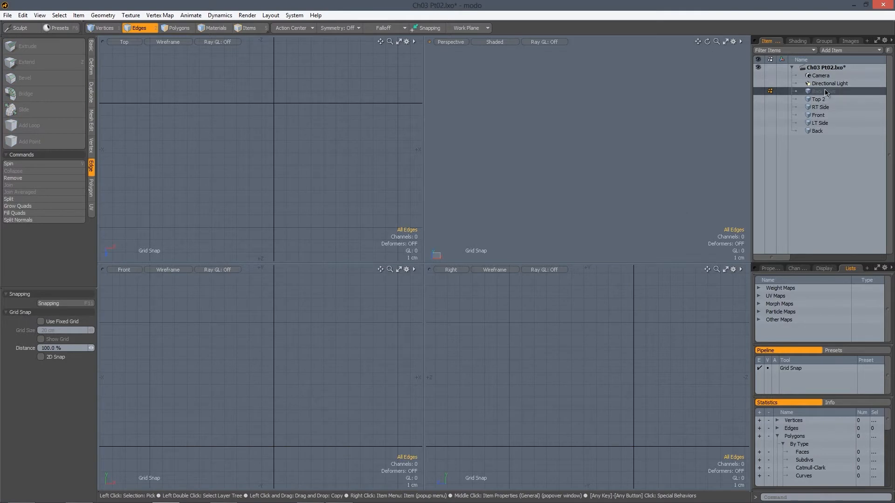
type("Temp")
key("Return")
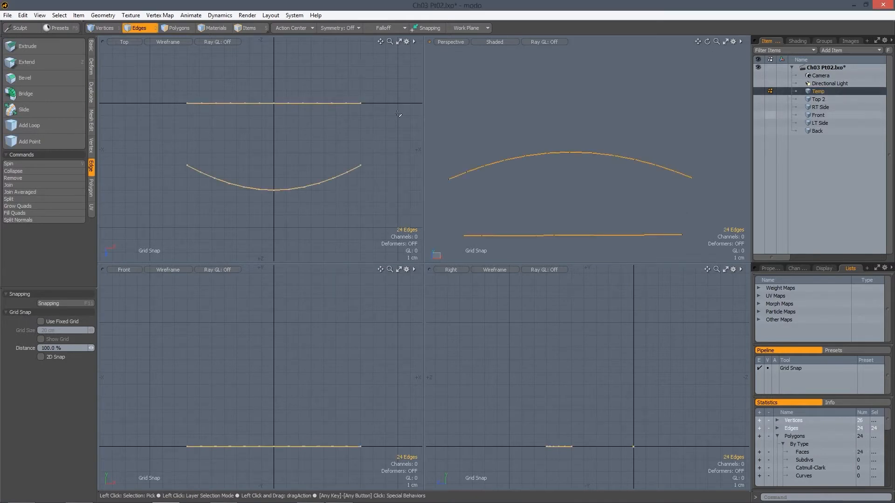
Bridge the two edge rows in the Temp mesh with 4 segments and show all the panels together
left_click(26, 93)
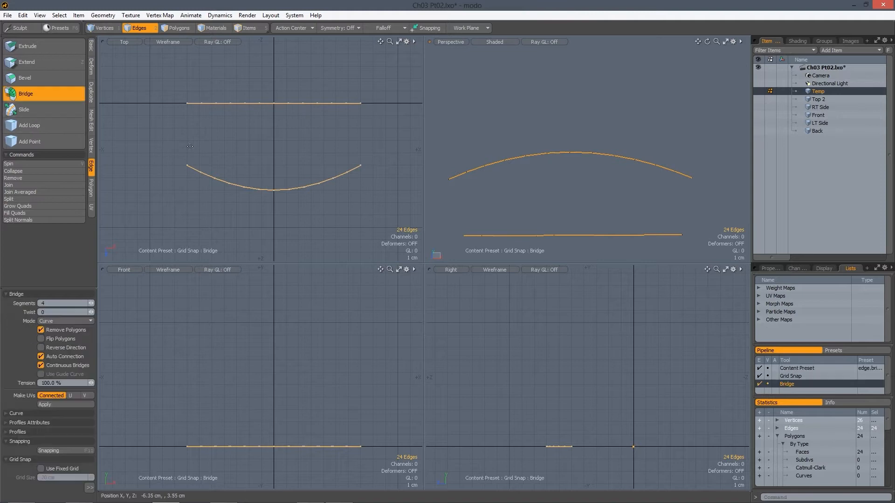
left_click(198, 173)
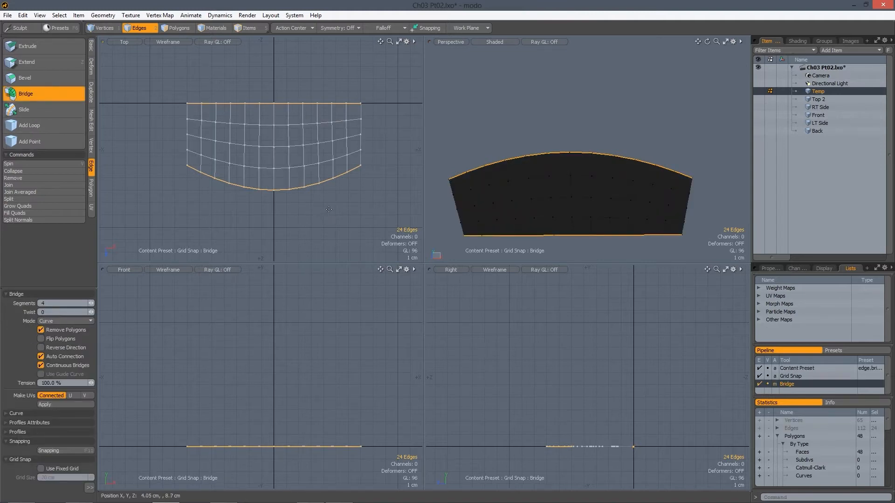
left_click_drag(548, 176, 699, 127, "alt")
left_click(817, 131, "shift")
key("space")
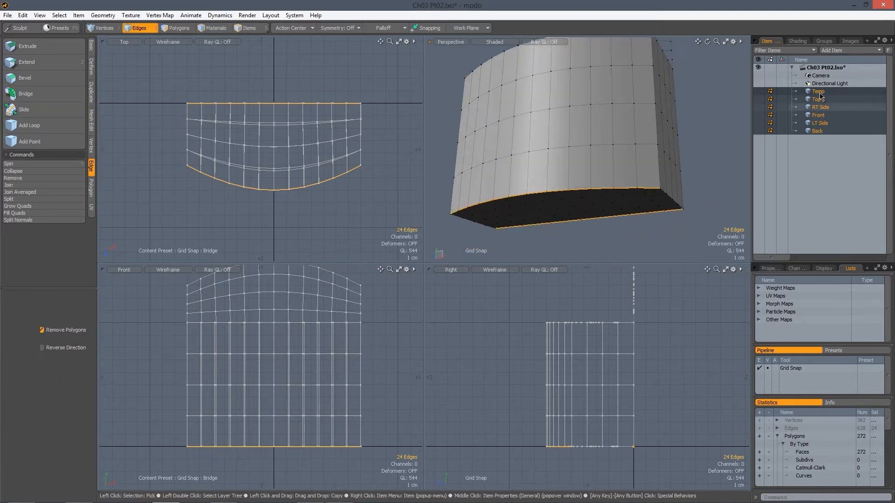
Show only the Temp mesh, clear its edge selection and run Mesh Cleanup on it
left_click(818, 93)
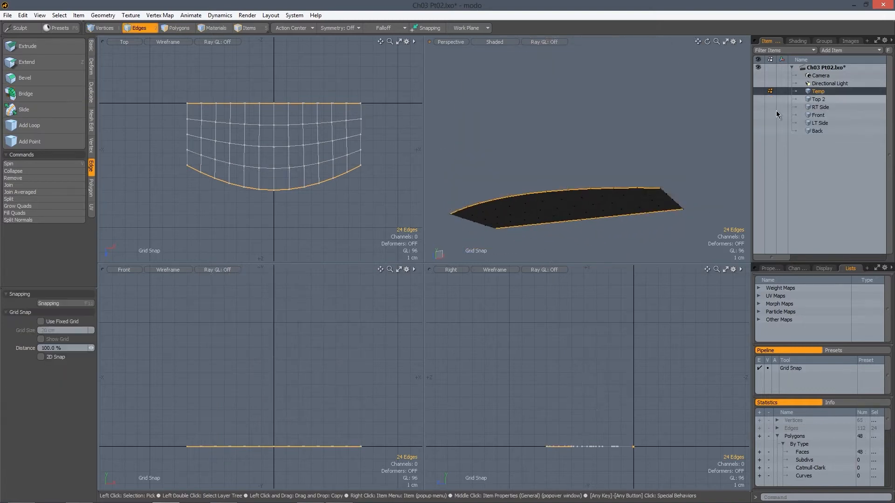
left_click(571, 172)
left_click_drag(573, 191, 551, 144, "alt")
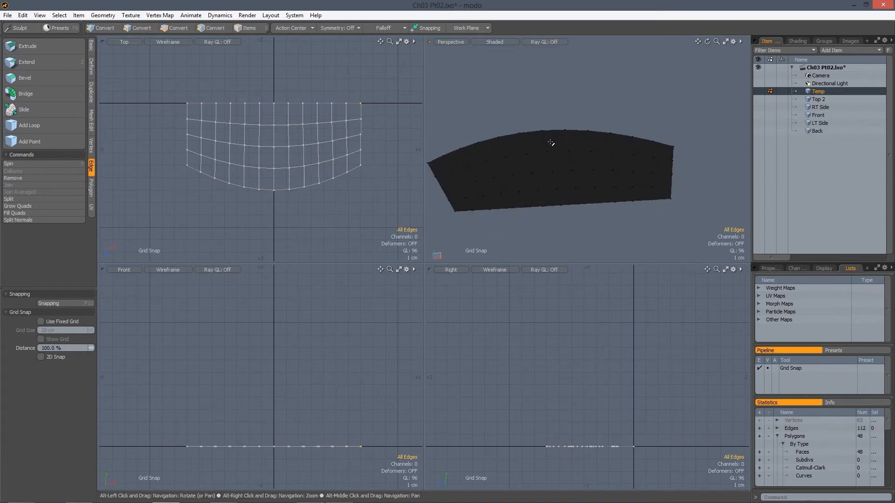
left_click(93, 119)
left_click(27, 240)
key("Return")
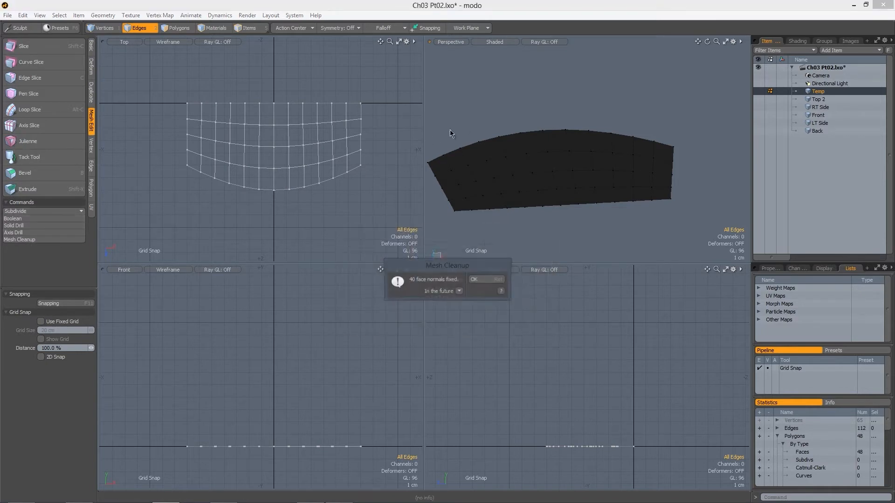
left_click(476, 279)
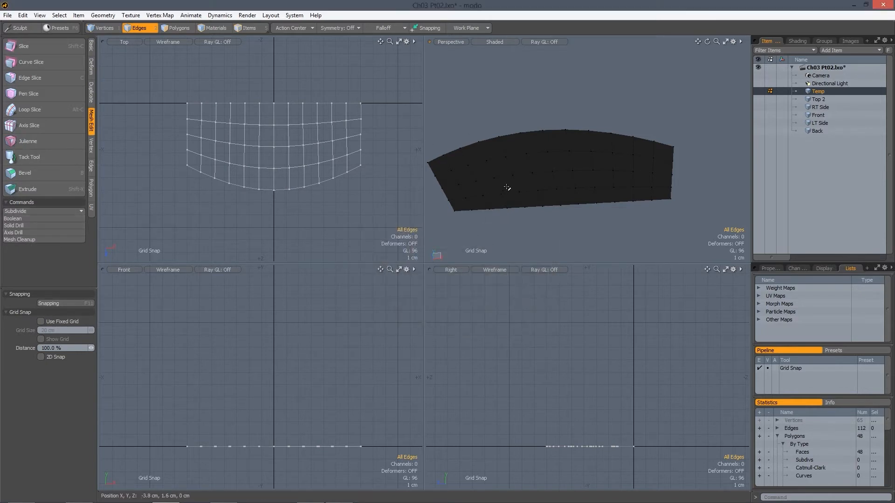
left_click_drag(555, 169, 564, 60, "alt")
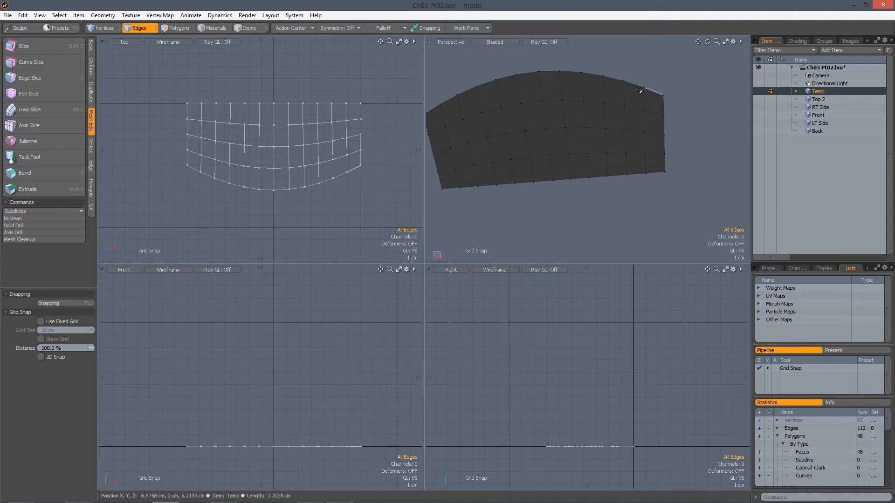
left_click_drag(543, 96, 585, 200, "alt+shift")
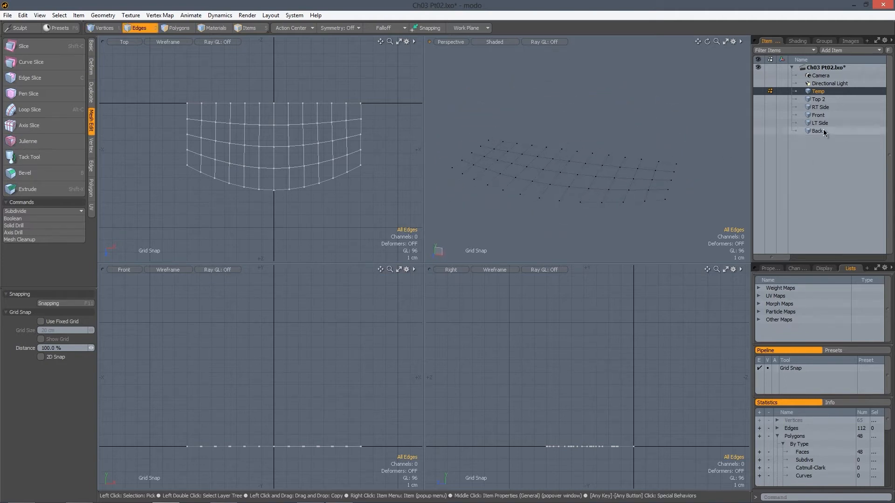
Rename the Temp mesh item as Bottom and the Top 2 item as Top
double_click(818, 92)
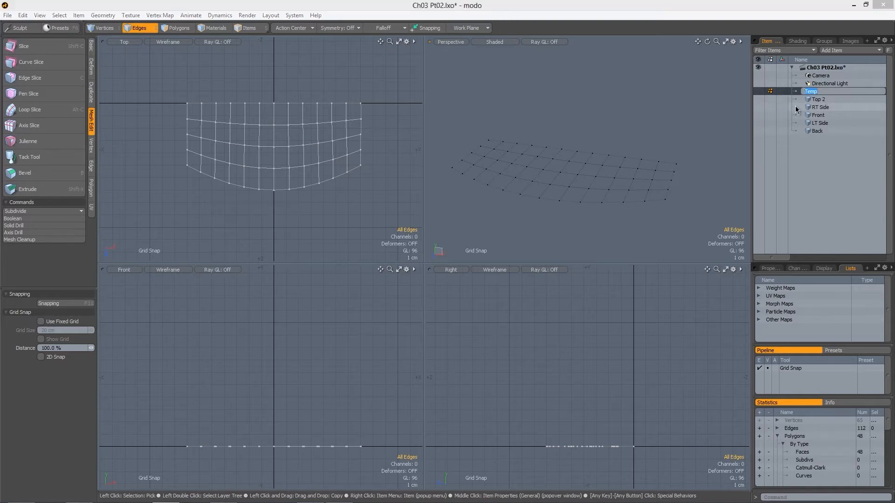
type("Bottom")
key("Return")
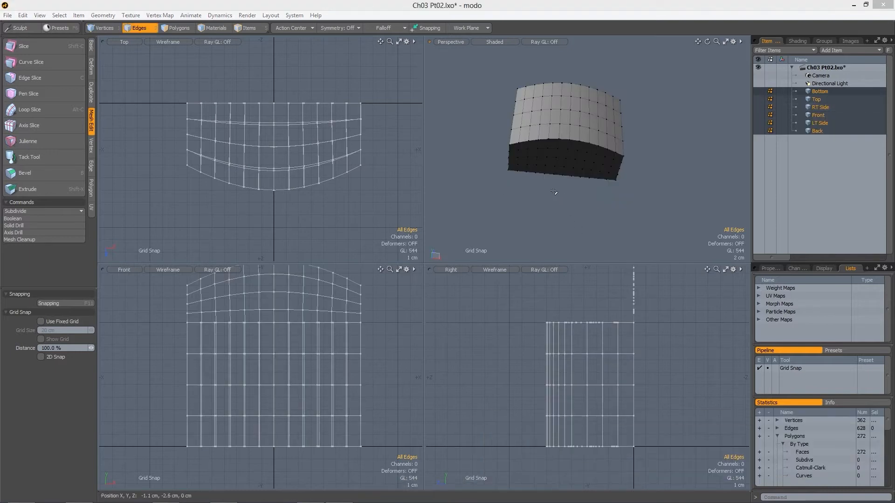
Select all polygons of the Bottom mesh in polygon mode
left_click_drag(559, 196, 566, 181, "alt")
key("3")
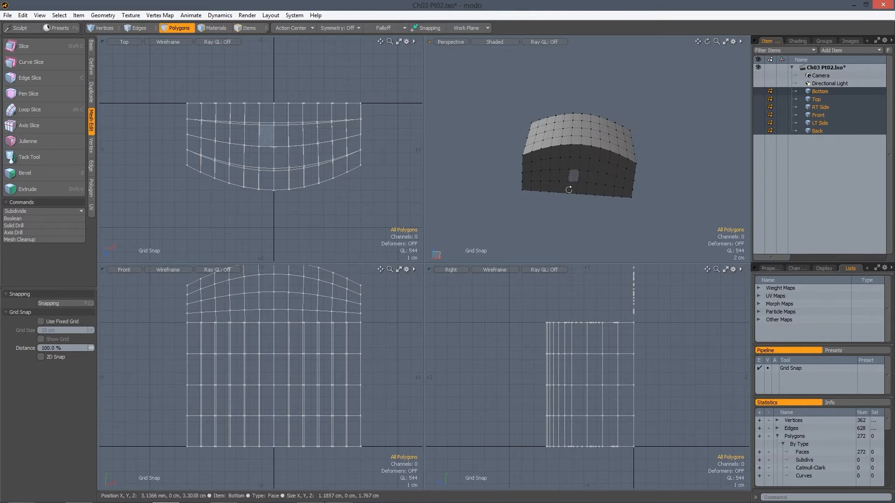
mouse_move(573, 166)
left_mouse_down("alt")
mouse_move(571, 145)
mouse_move(579, 180)
left_mouse_up("alt")
double_click(581, 170)
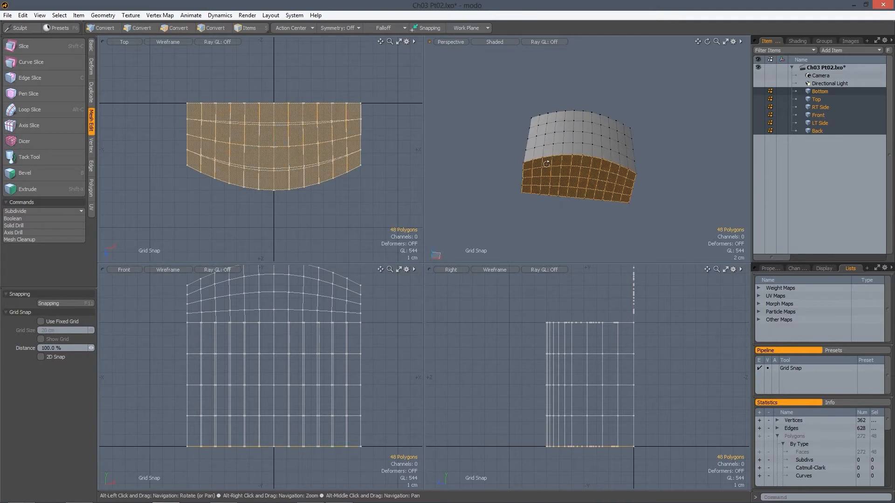
Assign the selected bottom panel polygons to a selection set named Bottom_set in Add mode
left_click(59, 15)
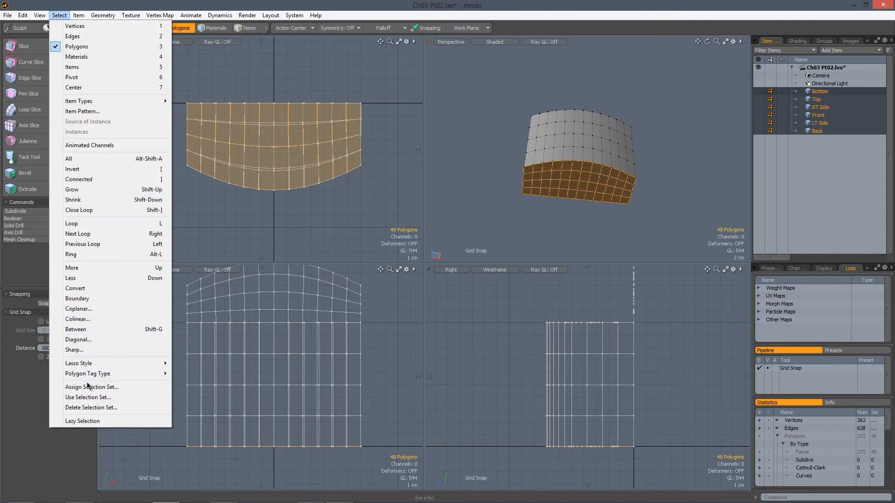
left_click(91, 387)
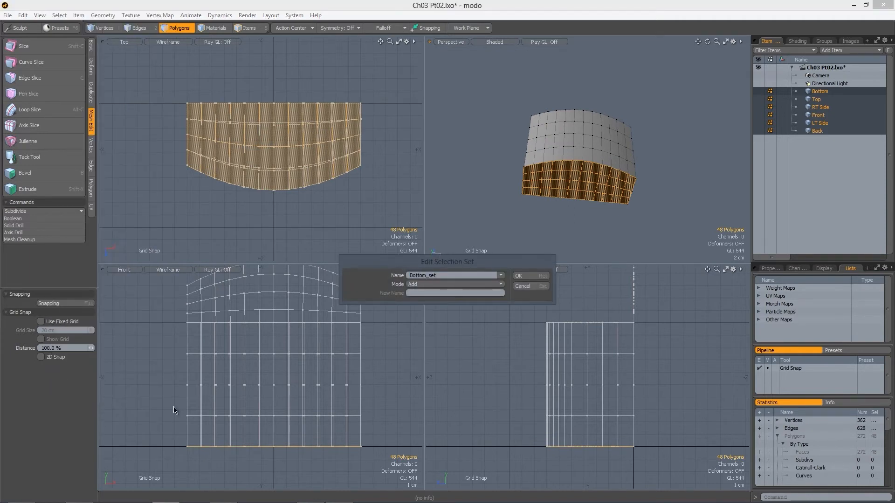
left_click(499, 275)
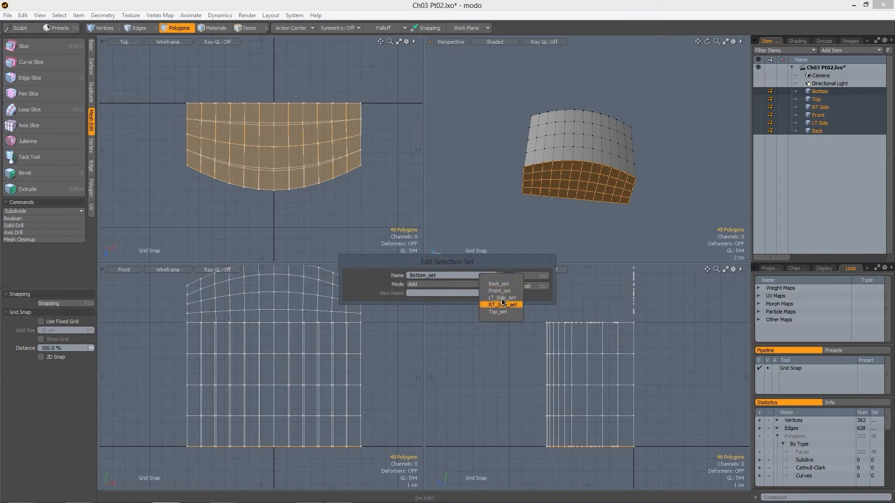
left_click(449, 265)
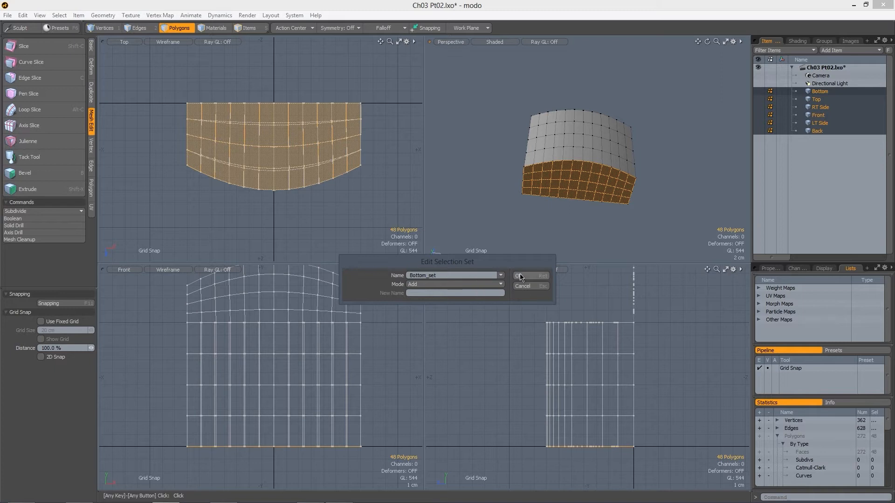
left_click(521, 276)
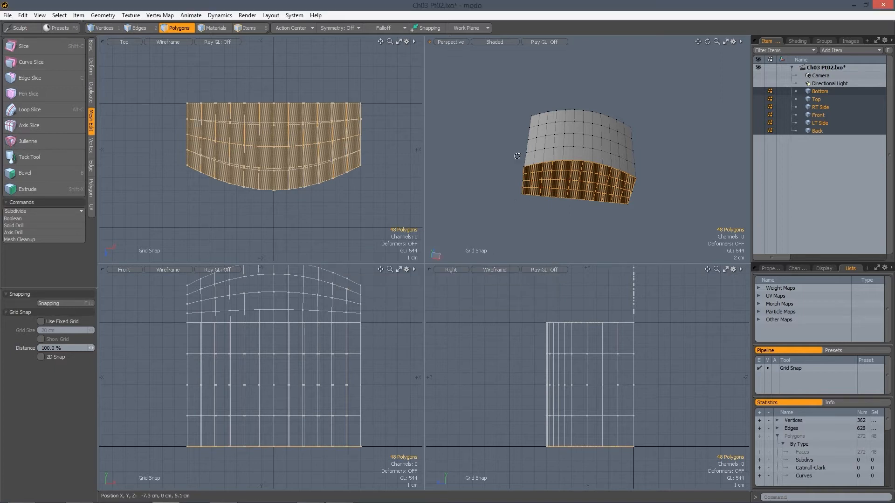
Assign a material named Bottom mat to the selected bottom panel polygons
left_click_drag(516, 156, 567, 175, "alt")
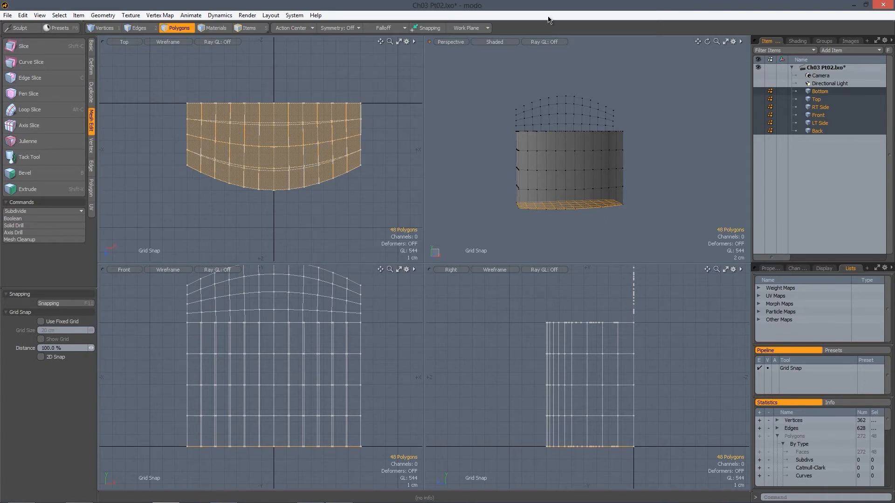
key("m")
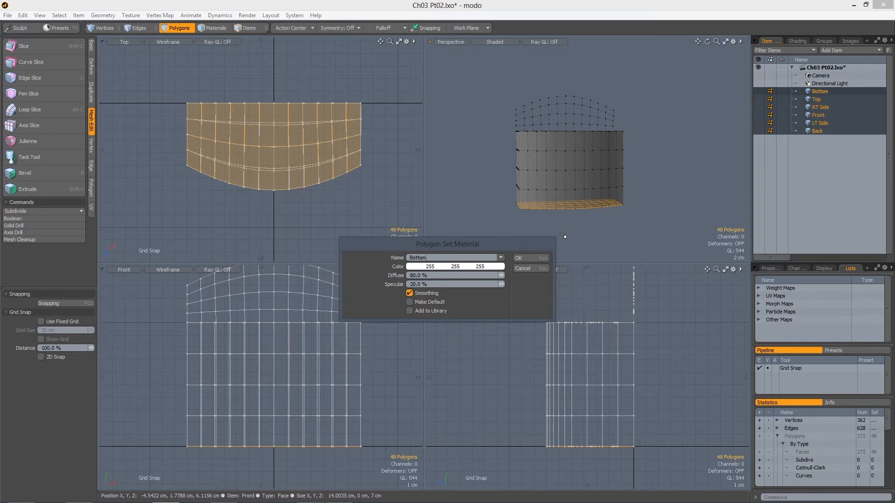
type("Bottom")
key("Return")
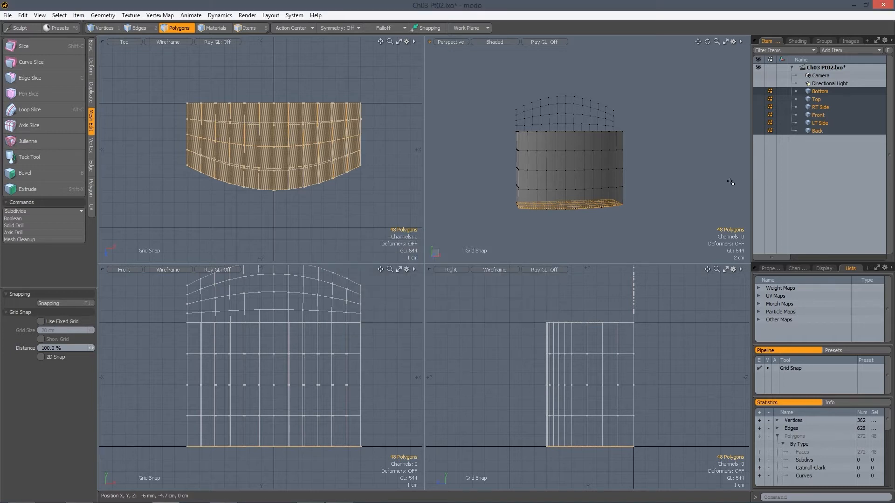
Show only the Top mesh, select all its polygons and assign them a material named Top mat
left_click(816, 99)
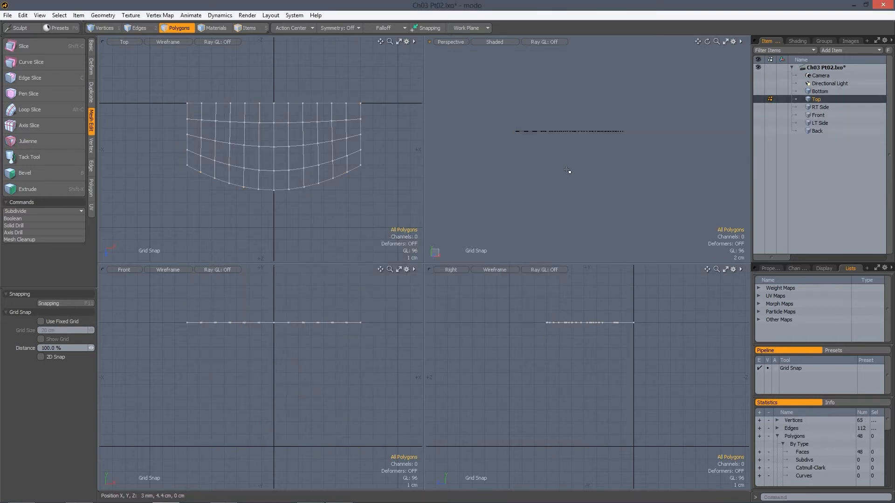
left_click_drag(537, 172, 539, 196, "alt")
double_click(555, 136)
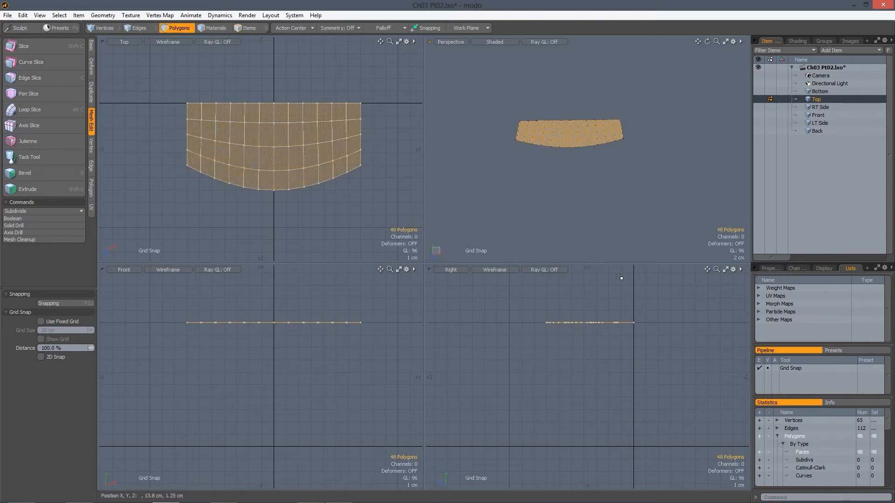
type("mTo")
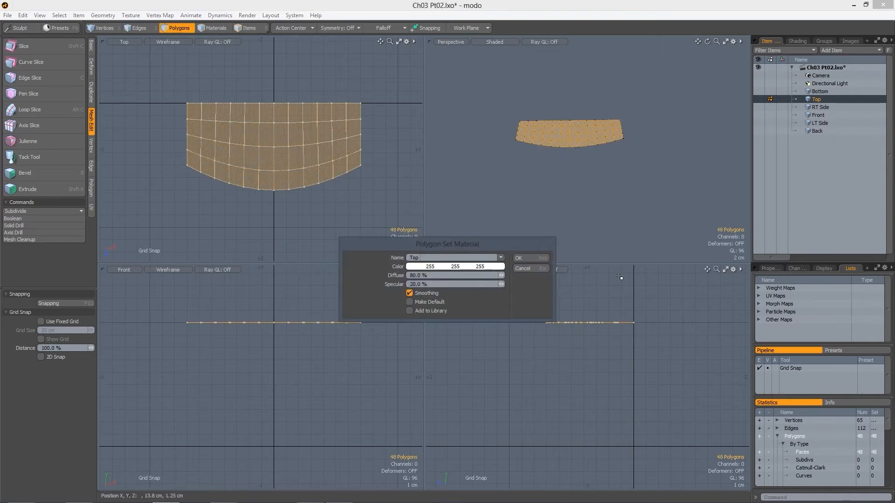
key("Return")
Show only the RT Side mesh, select all its polygons and assign them a material named RT Side mat
left_click(821, 108)
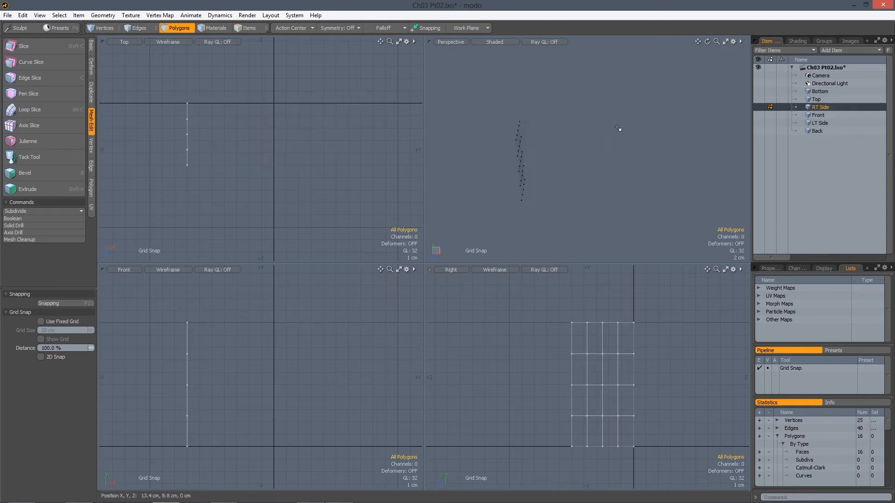
left_click_drag(509, 174, 537, 179, "alt")
double_click(534, 186)
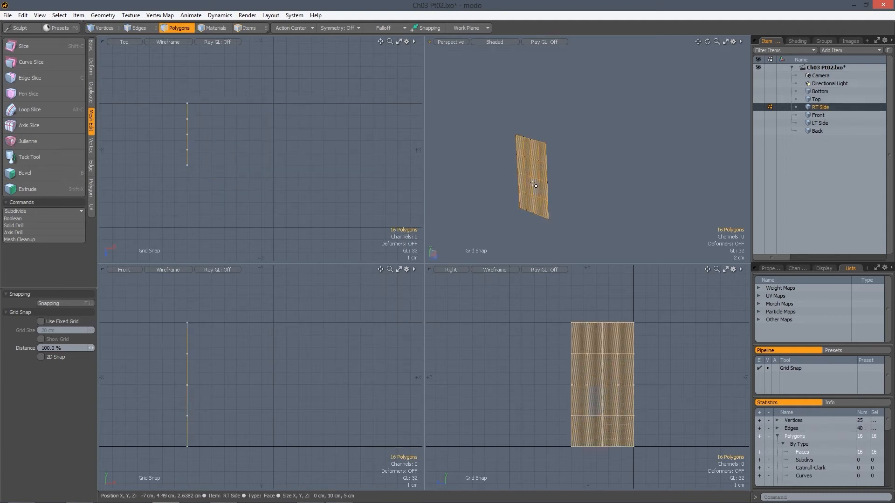
key("m")
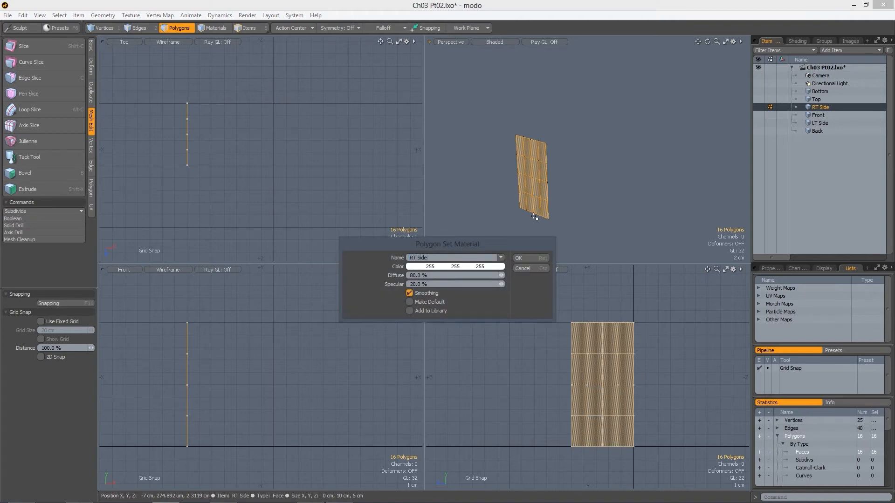
key("Return")
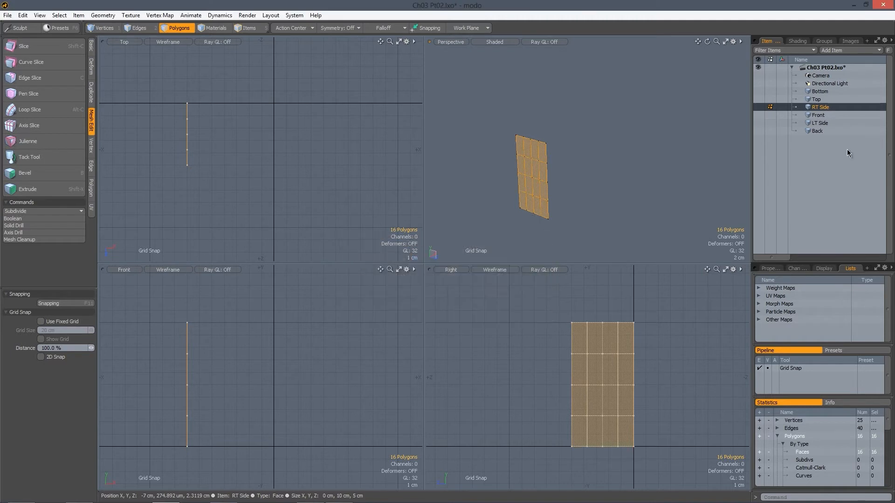
Show only the Front mesh, select all its polygons and assign them a material named Front mat
left_click(819, 115)
double_click(571, 174)
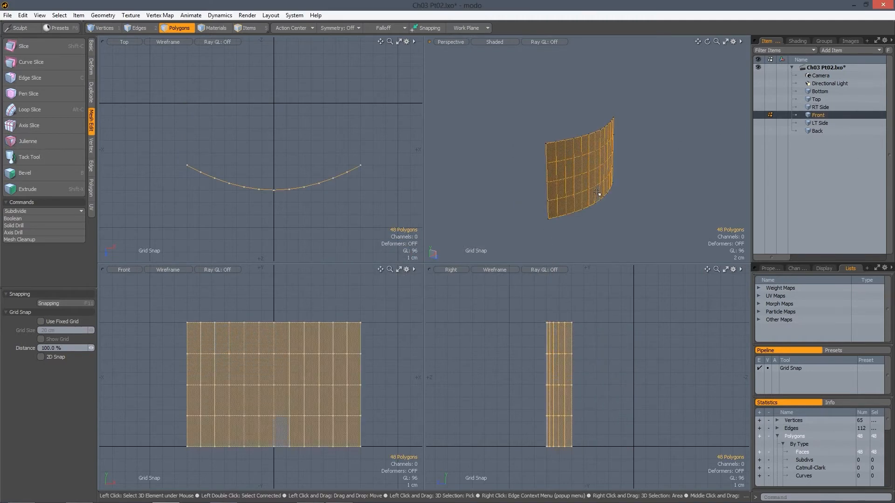
key("m")
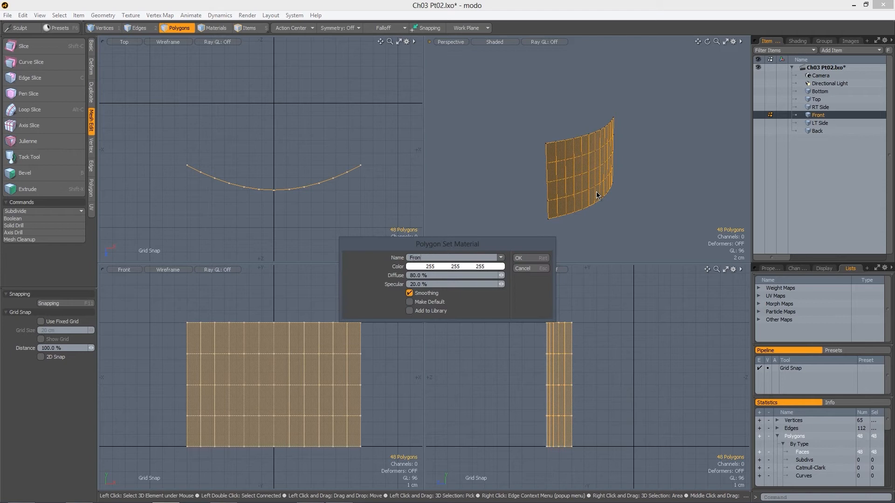
type("Front Mat")
key("Return")
key("Return")
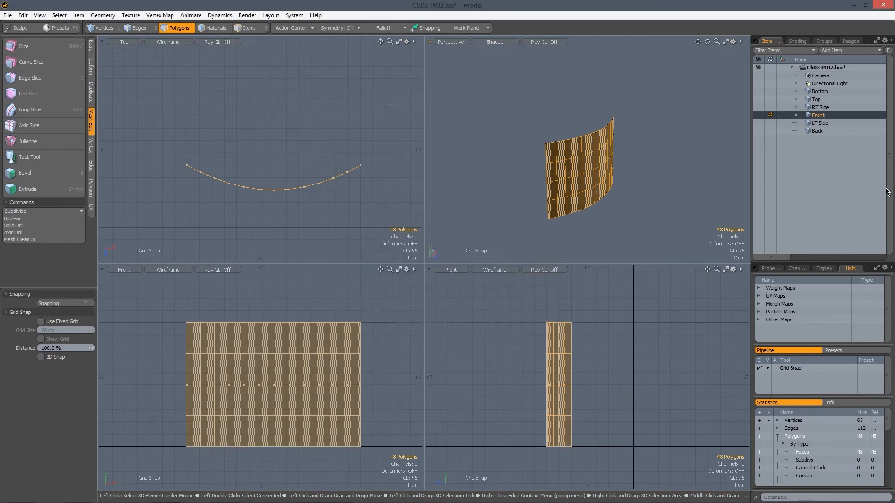
Show only the LT Side mesh, select all its polygons and assign them a material named LT Side mat
left_click(815, 128)
left_click(819, 123)
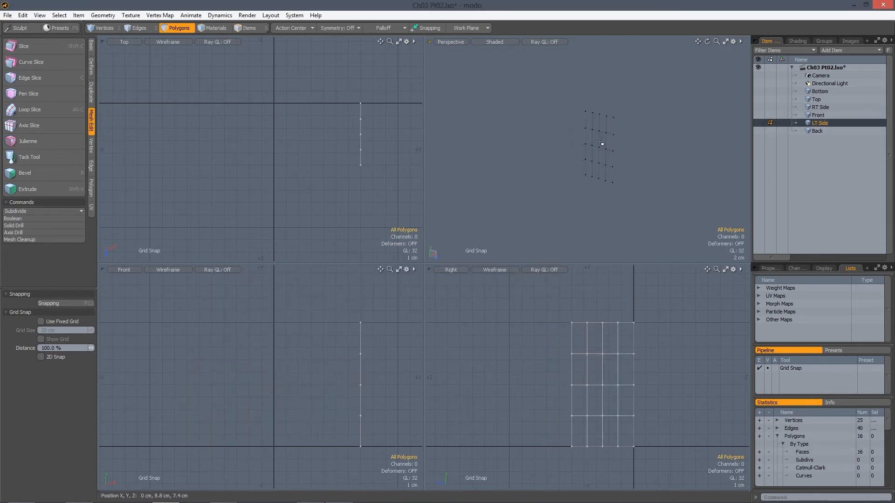
mouse_move(529, 120)
right_mouse_down()
mouse_move(483, 201)
mouse_move(535, 186)
right_mouse_up()
key("m")
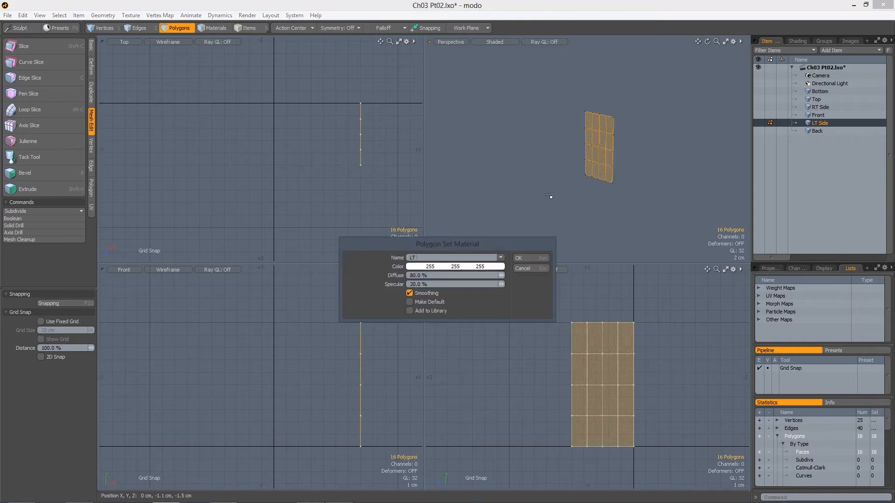
type("LT Side mat")
key("Return")
Assign a material named Back mat to all polygons of the Back mesh and show all six panels together
left_click(801, 131)
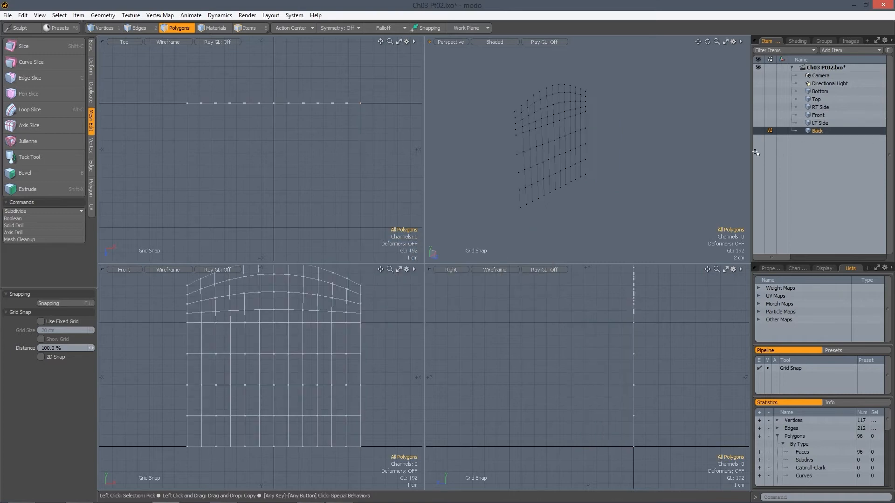
mouse_move(482, 93)
right_mouse_down()
mouse_move(638, 233)
mouse_move(549, 206)
right_mouse_up()
key("m")
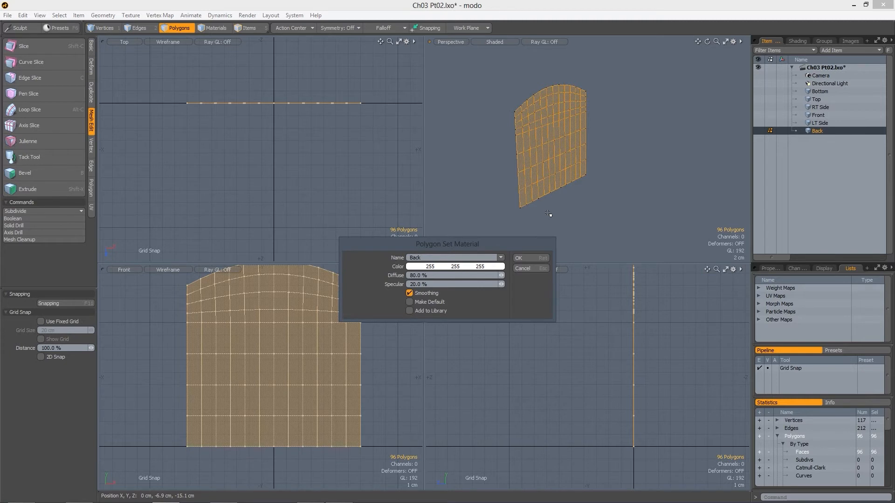
type("Back")
type("mat")
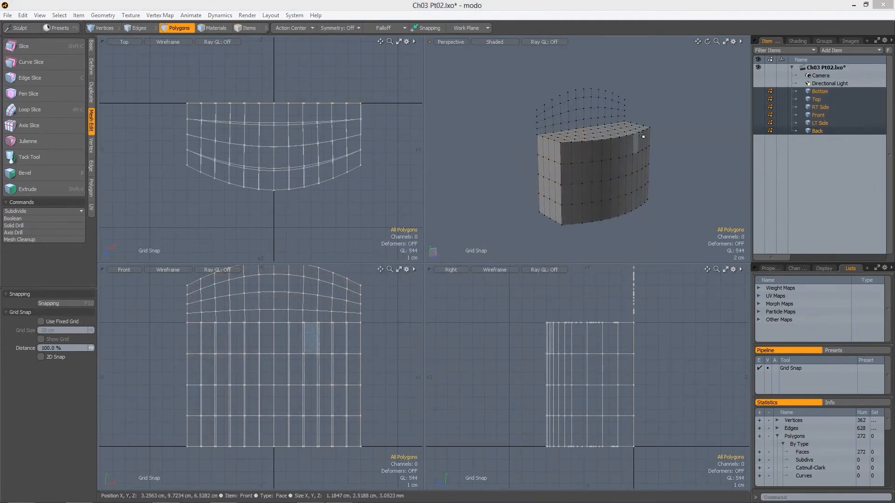
mouse_move(588, 155)
left_mouse_down("alt")
mouse_move(599, 135)
mouse_move(610, 147)
mouse_move(592, 157)
left_mouse_up("alt")
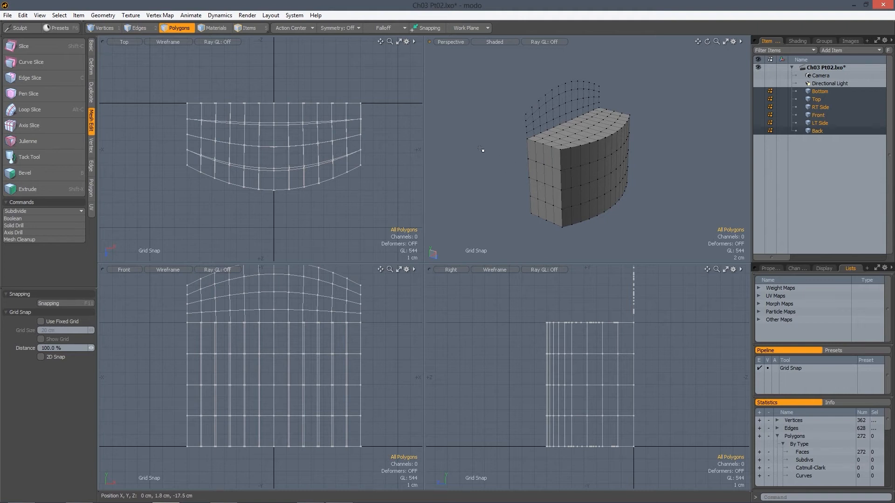
Switch to the UV editing layout and expand the UV Maps group in the vertex map lists
key("ctrl+Tab")
key("ctrl+Tab")
key("ctrl+Tab")
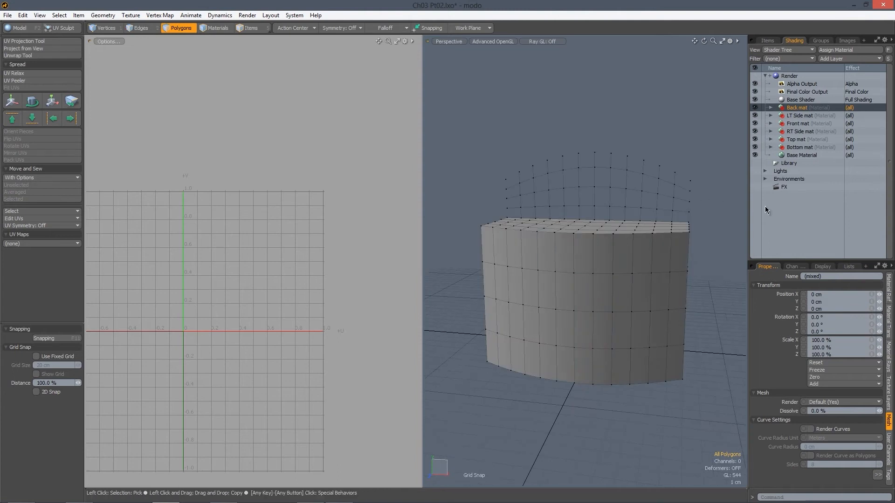
left_click(846, 267)
left_click(755, 294)
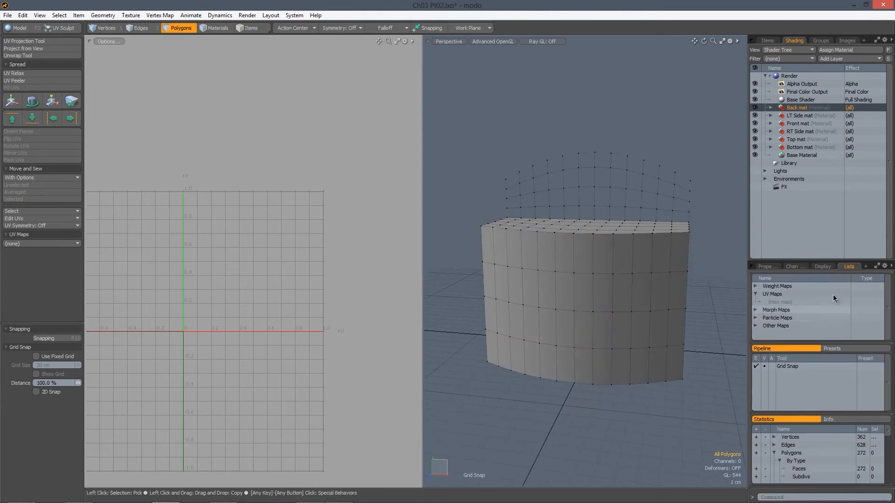
Isolate the panel meshes one after another from LT Side up to Bottom and examine the Bottom mesh from below
left_click(768, 41)
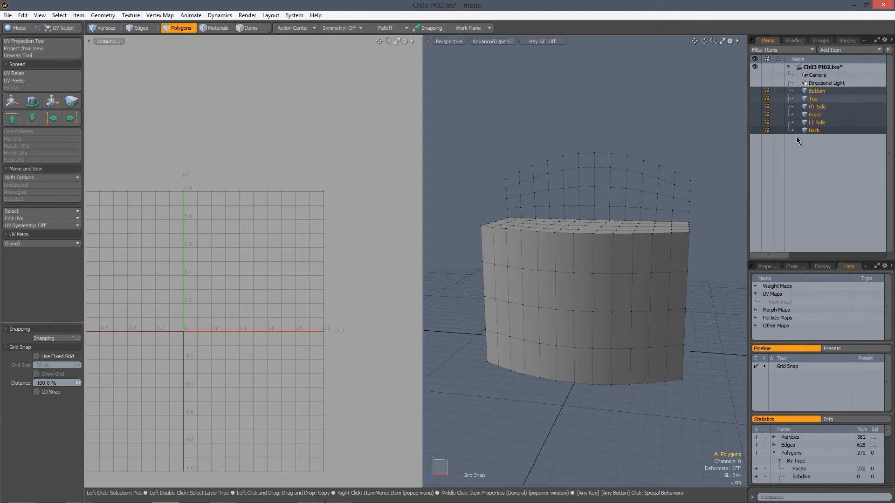
left_click(816, 122)
key("Up")
key("Up")
key("Up")
key("Up")
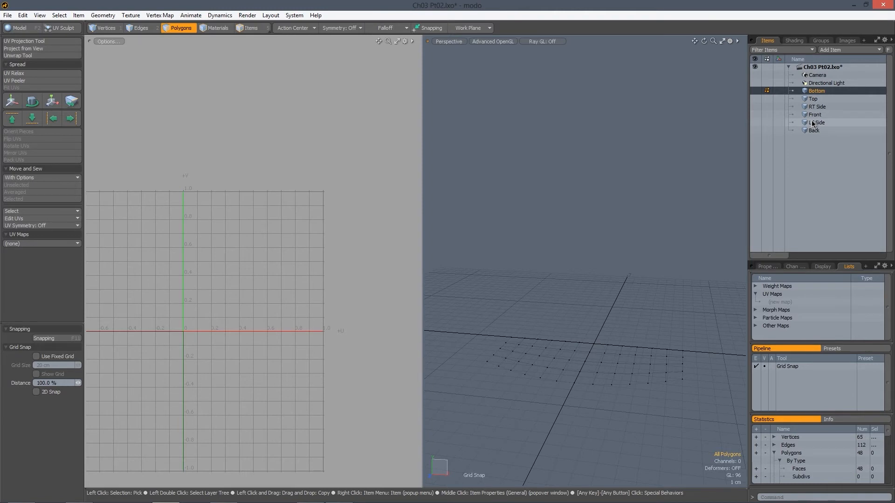
left_click_drag(606, 299, 589, 233, "alt")
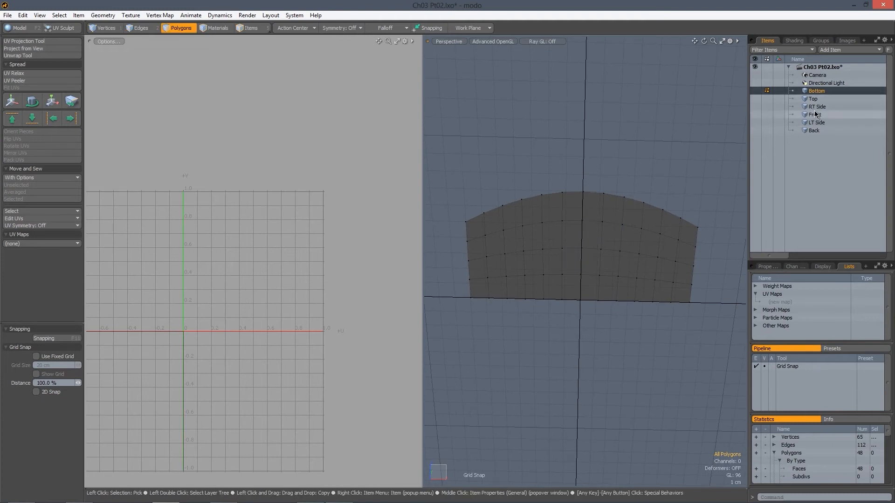
Select all six meshes from Bottom to Back and create a UV map named Full Box UV
left_click(813, 130, "shift")
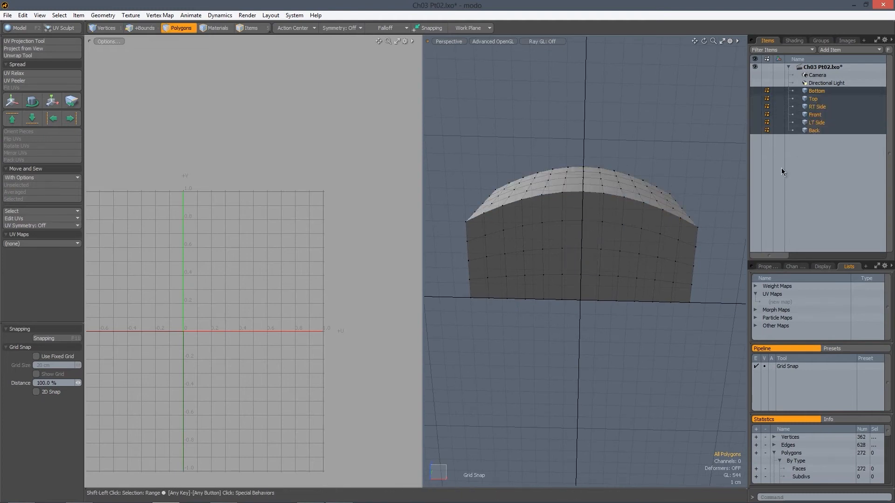
left_click_drag(643, 230, 628, 239, "alt")
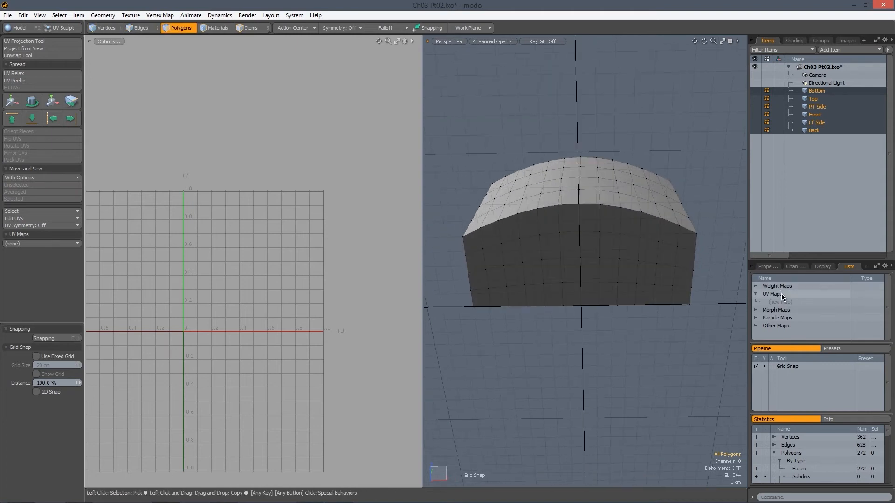
left_click(777, 302)
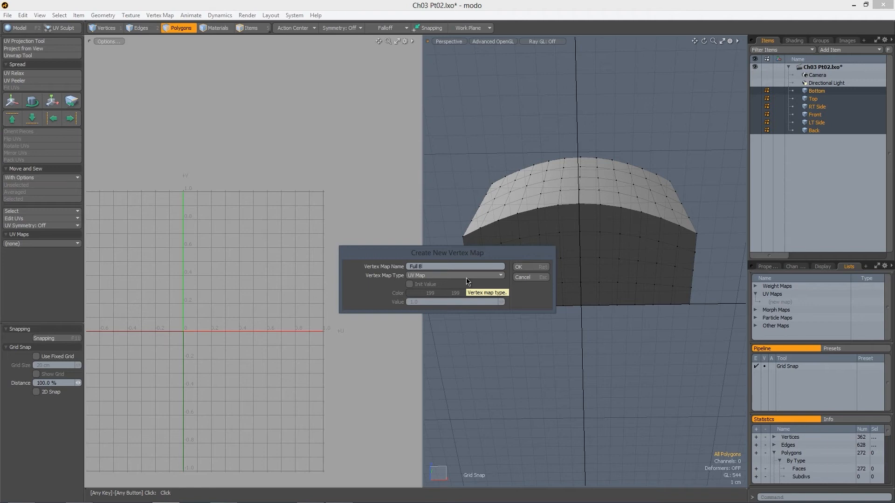
type("V")
key("Return")
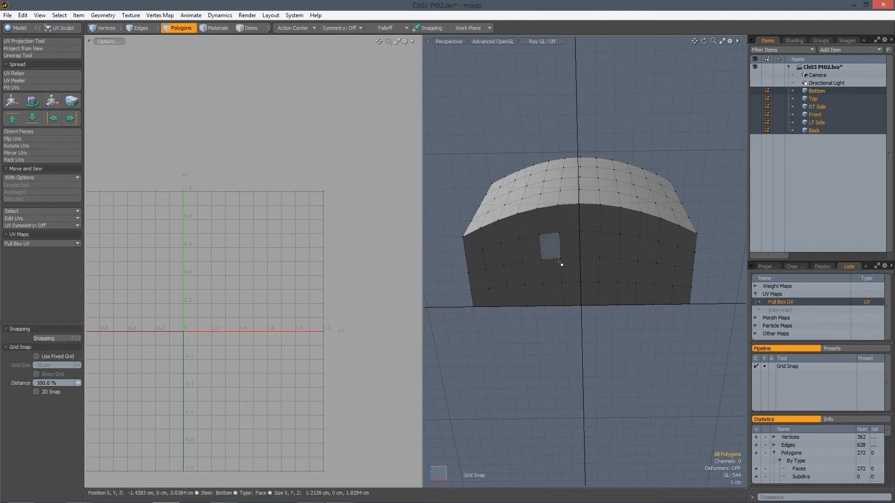
double_click(540, 251)
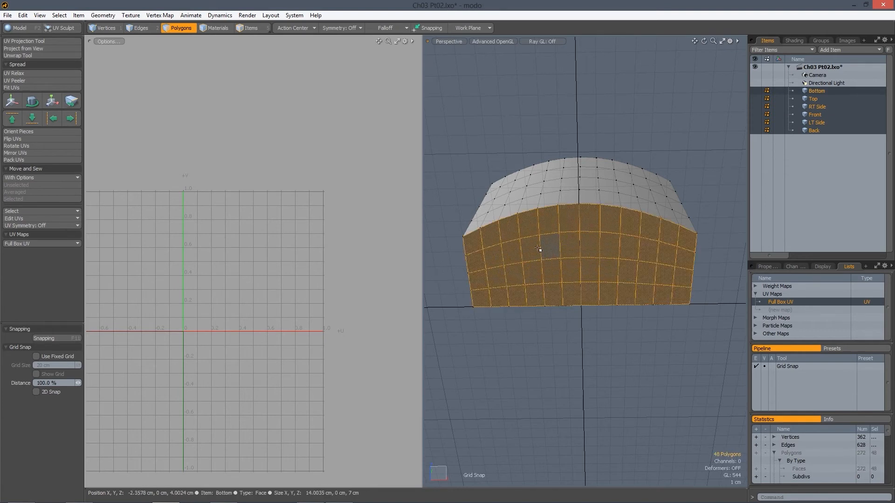
left_click(489, 154)
left_click_drag(550, 210, 559, 280, "alt")
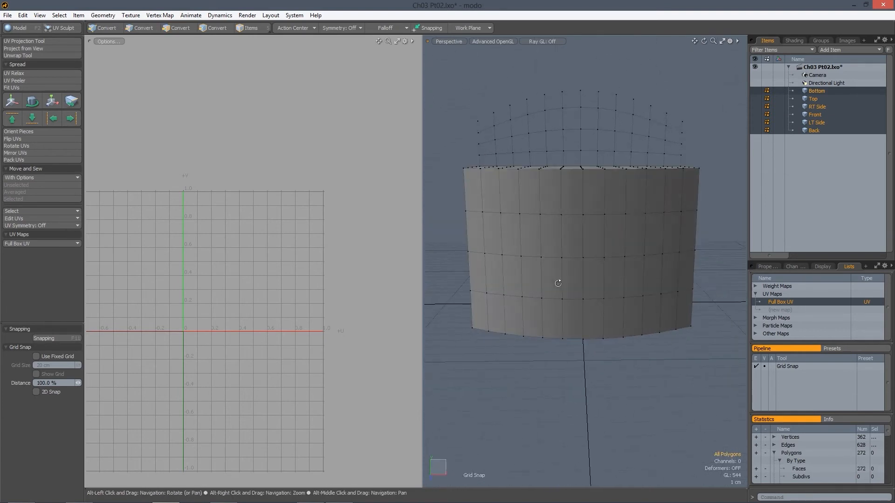
Unwrap all six selected meshes into the Full Box UV map with the Unwrap Tool, using planar projection along Y
left_click(21, 56)
left_click(242, 219)
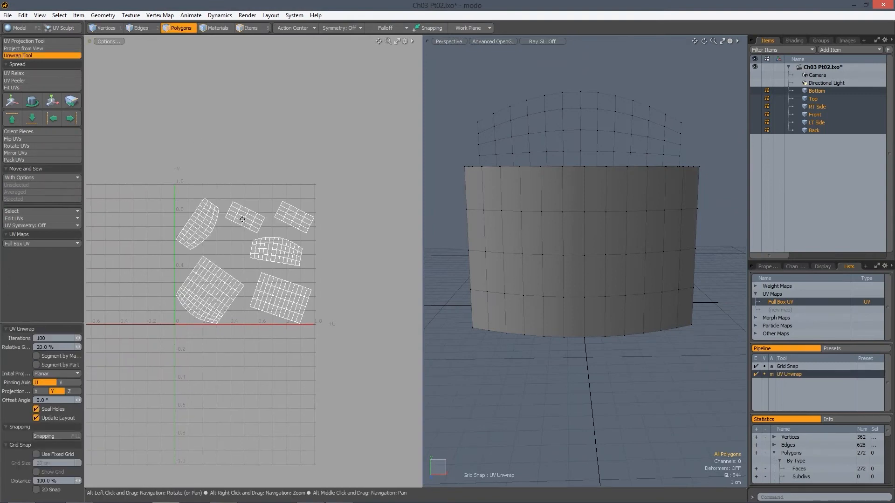
right_click_drag(242, 219, 256, 253, "alt")
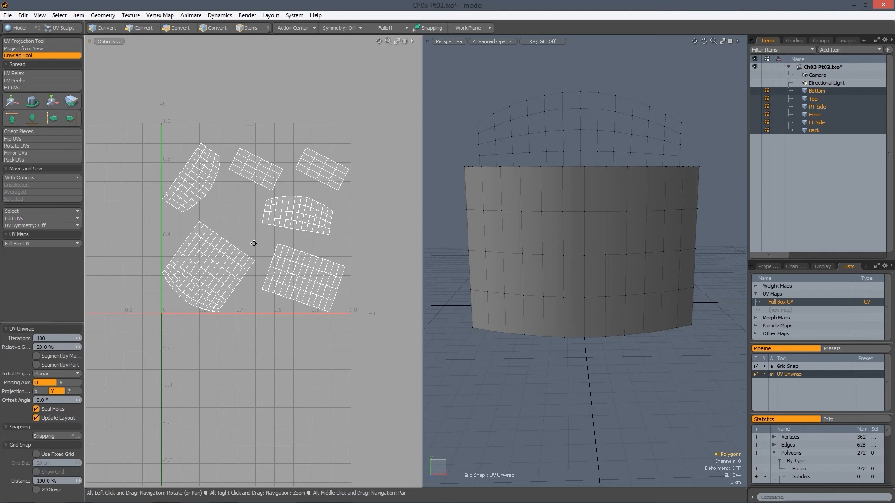
key("space")
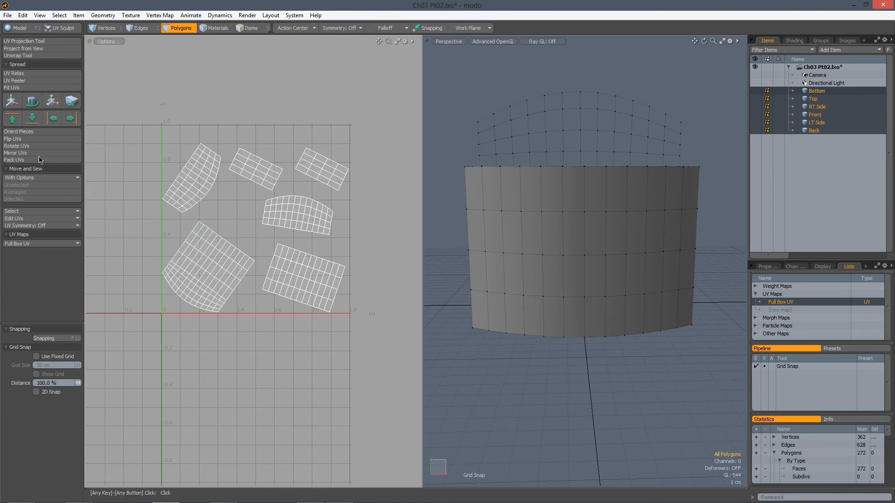
Pack the UVs with Pack, Stretch and Orient enabled, Vertical direction and 20% gaps
left_click(14, 160)
left_click(424, 283)
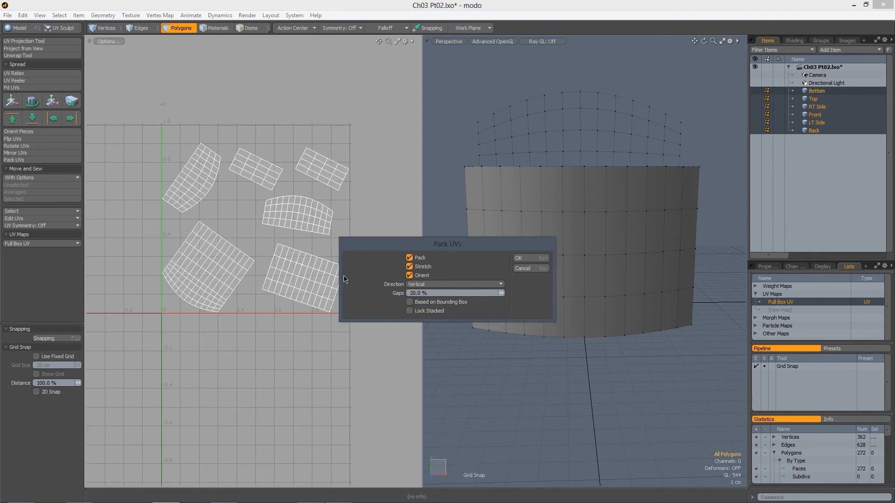
left_click(526, 259)
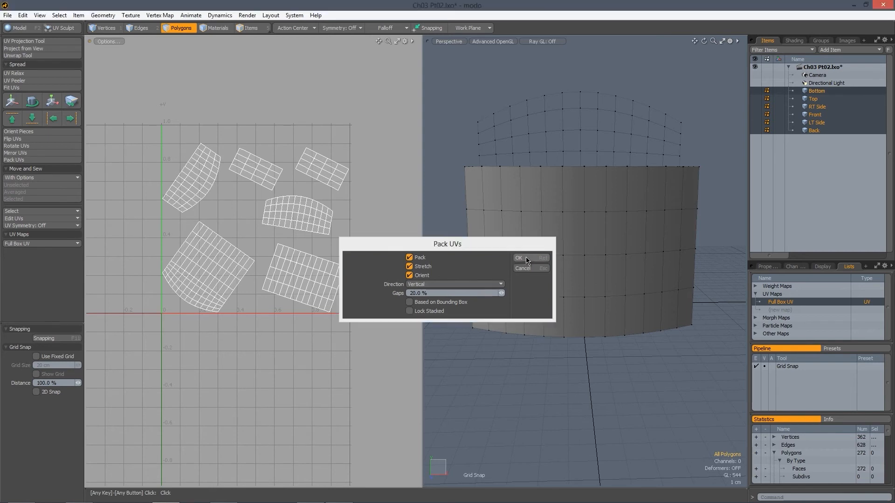
Rotate the Top and Bottom UV islands together by a quarter turn and move them beyond the right edge of the UV square
left_click_drag(512, 269, 574, 279, "alt")
double_click(553, 255)
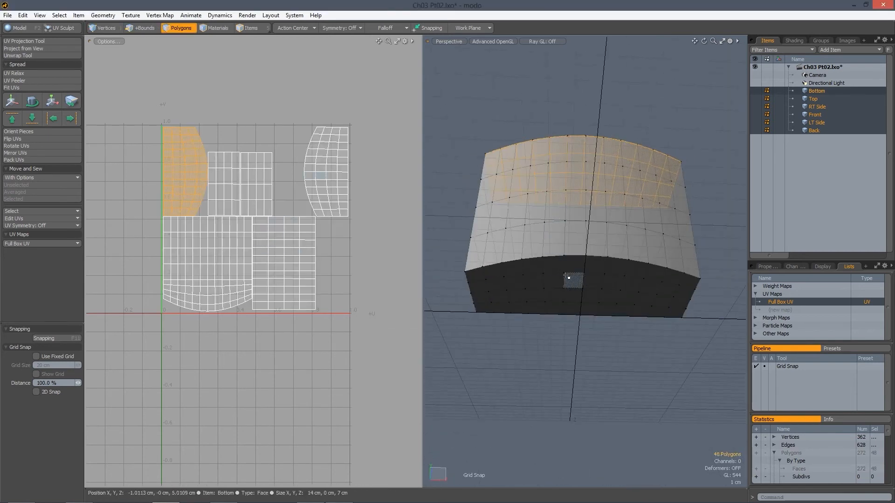
double_click(573, 279, "shift")
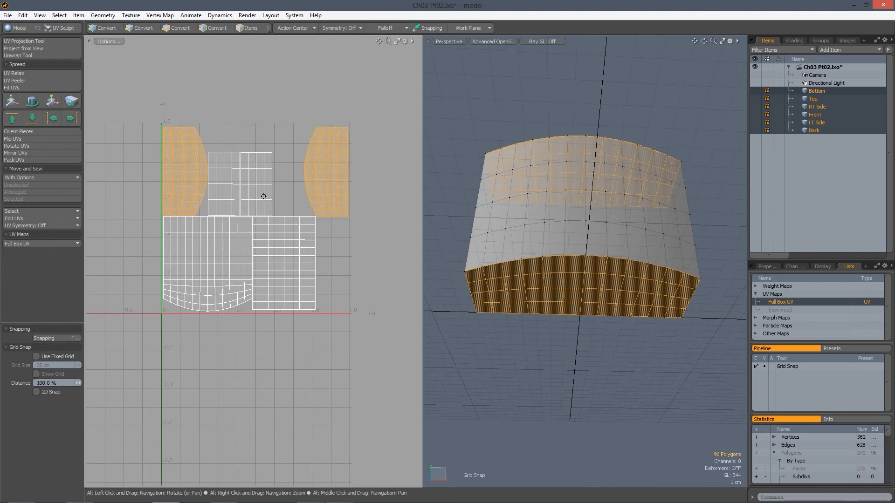
mouse_move(269, 196)
left_mouse_down("alt")
mouse_move(268, 177)
mouse_move(278, 198)
left_mouse_up("alt")
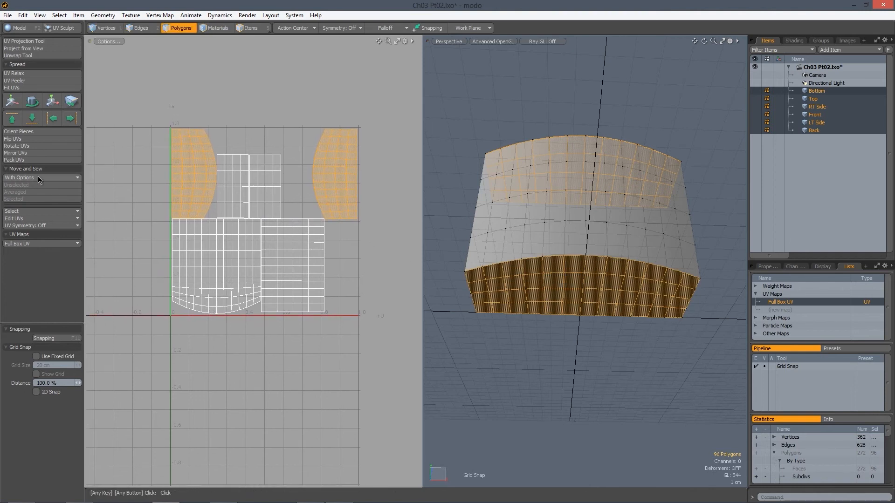
key("y")
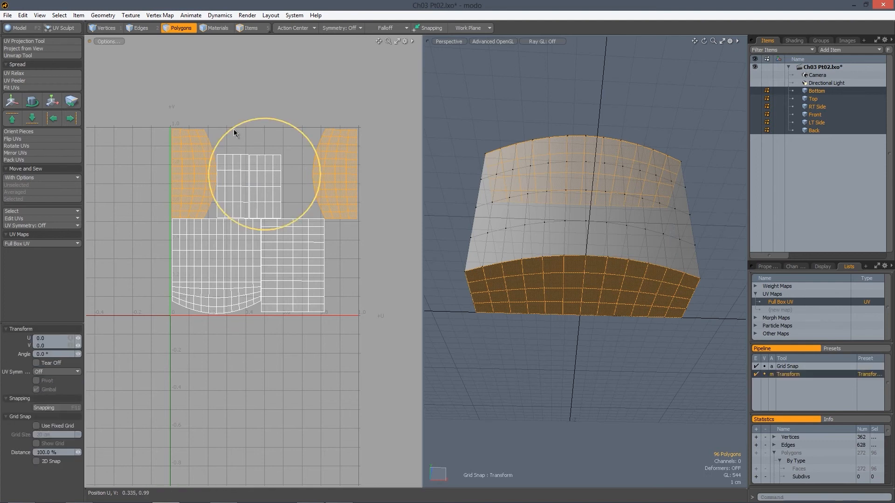
left_click_drag(233, 127, 427, 110)
key("w")
left_click_drag(346, 177, 219, 204, "alt")
key("space")
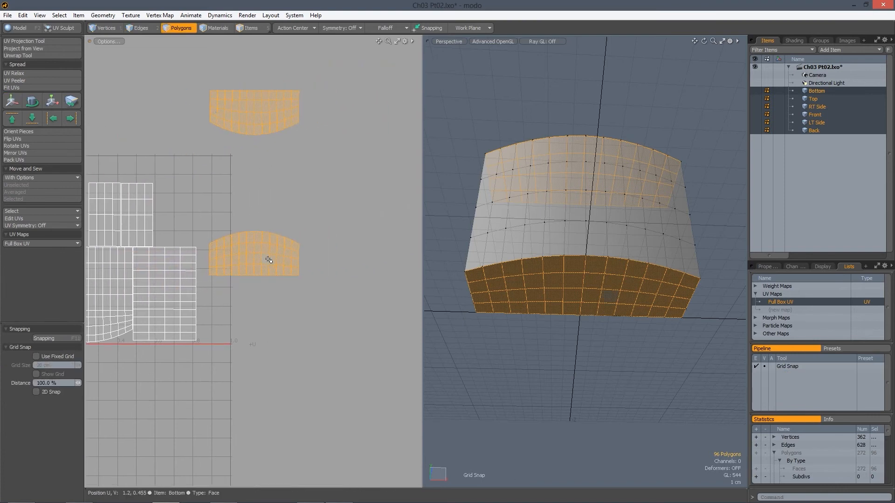
Rotate the Bottom UV island alone by -180° so it faces the same way as the Top island
left_click(246, 253)
key("e")
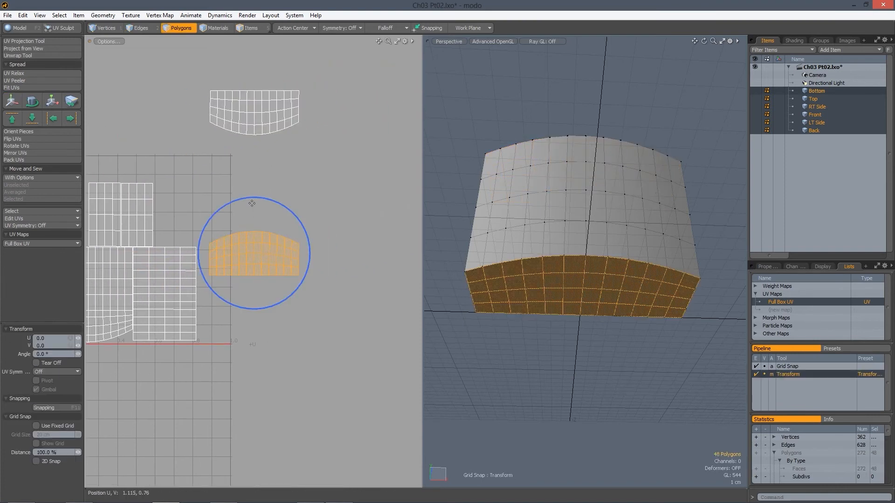
left_click_drag(252, 197, 254, 326)
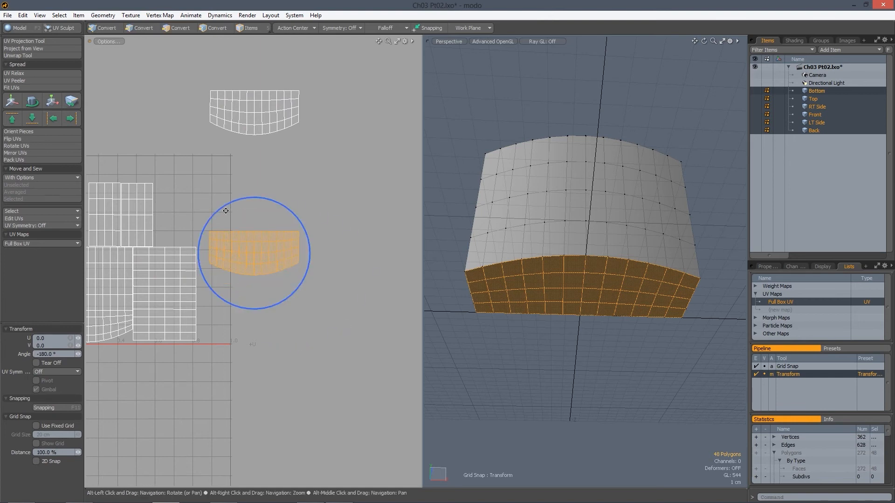
left_click_drag(167, 204, 282, 187, "alt")
key("space")
Rotate the Back, Bottom and Top UV islands by -180°, each around its own center, using the Local action center
left_click(358, 228)
left_click_drag(358, 228, 341, 212, "alt")
double_click(201, 231)
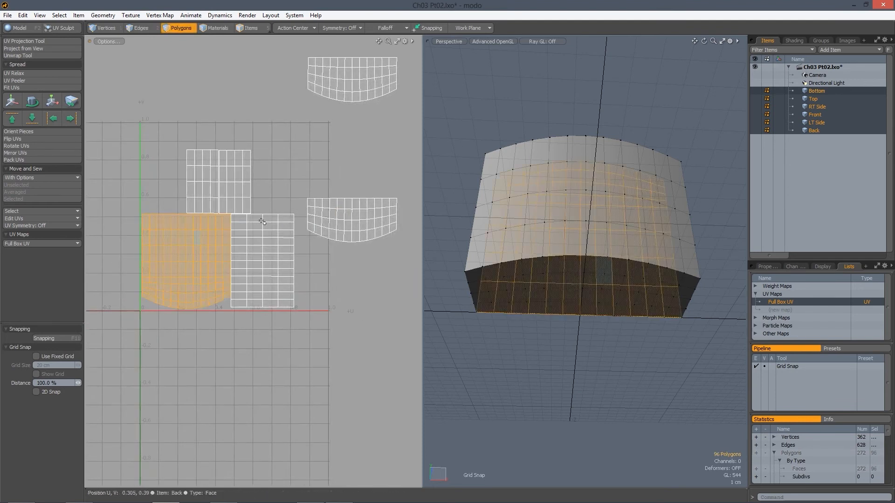
double_click(348, 208, "shift")
double_click(335, 82, "shift")
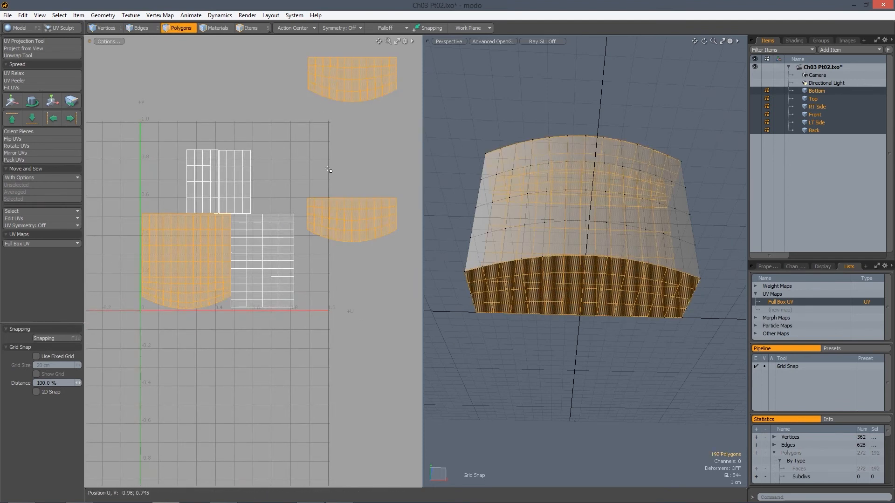
key("y")
left_click(298, 28)
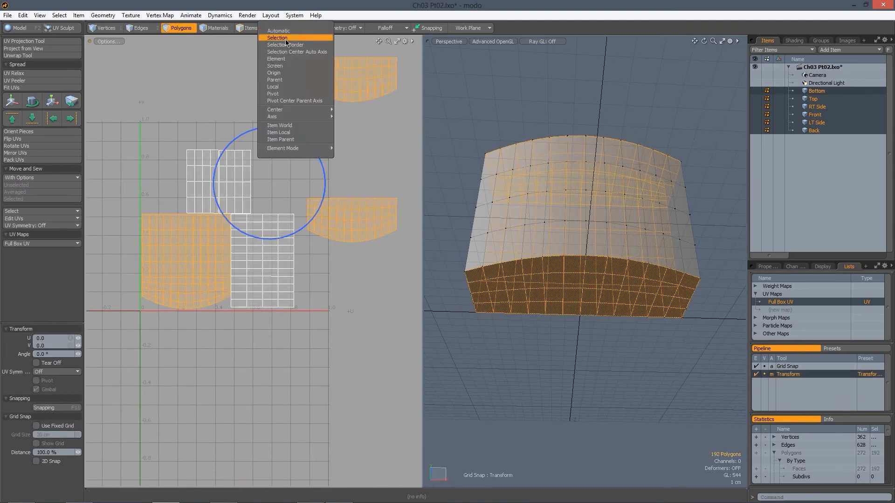
left_click(279, 86)
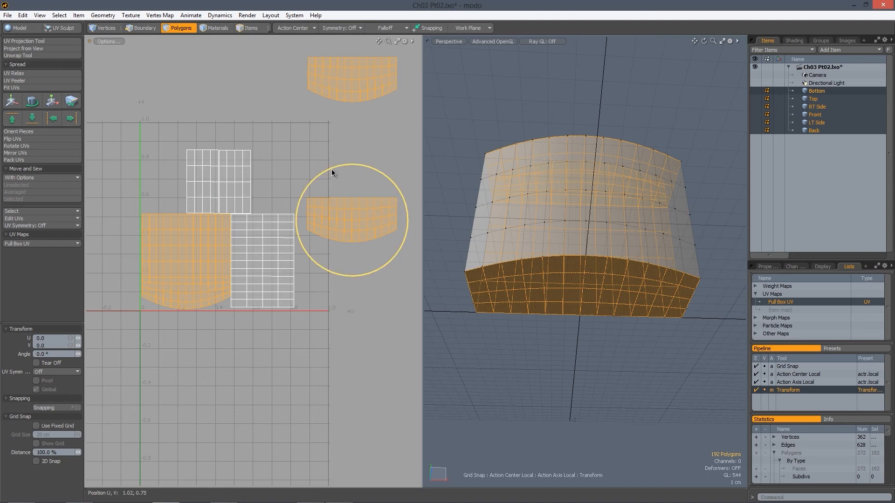
left_click_drag(331, 169, 370, 276)
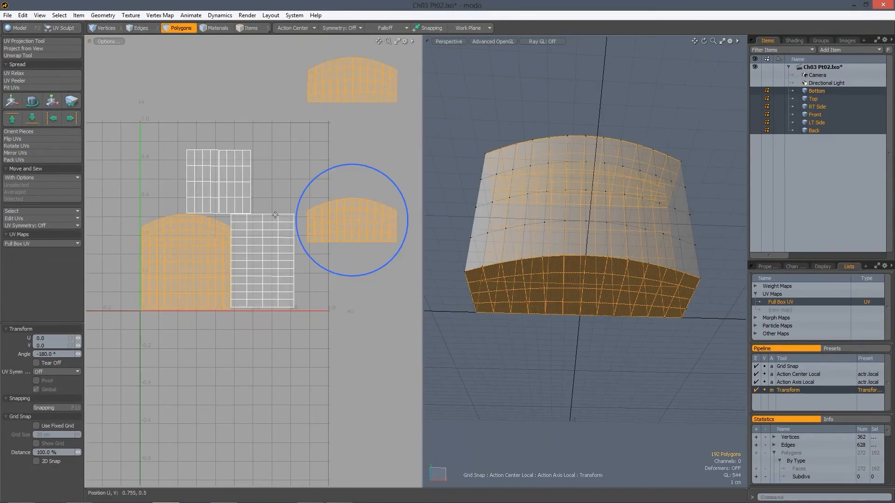
key("space")
left_click(146, 136)
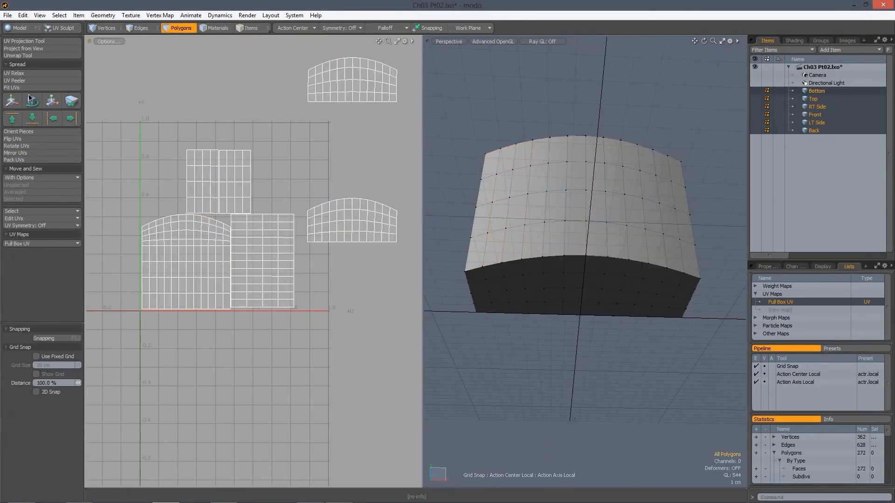
Pack the UVs without Orient, based on bounding box, with 5% gaps
left_click(19, 160)
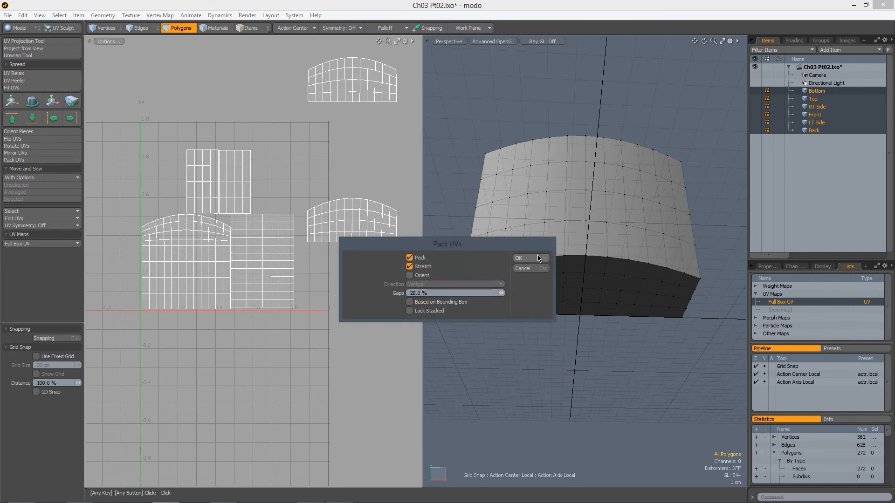
left_click(409, 303)
left_click(428, 293)
type("5")
key("Return")
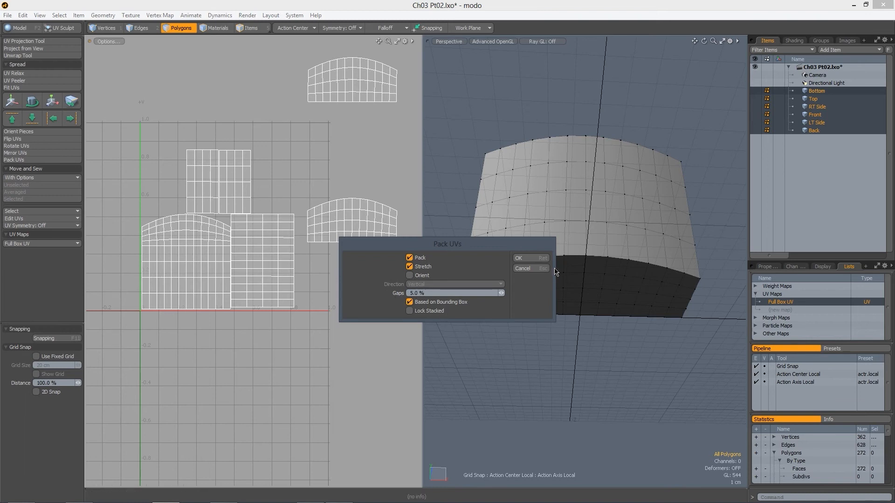
left_click(526, 258)
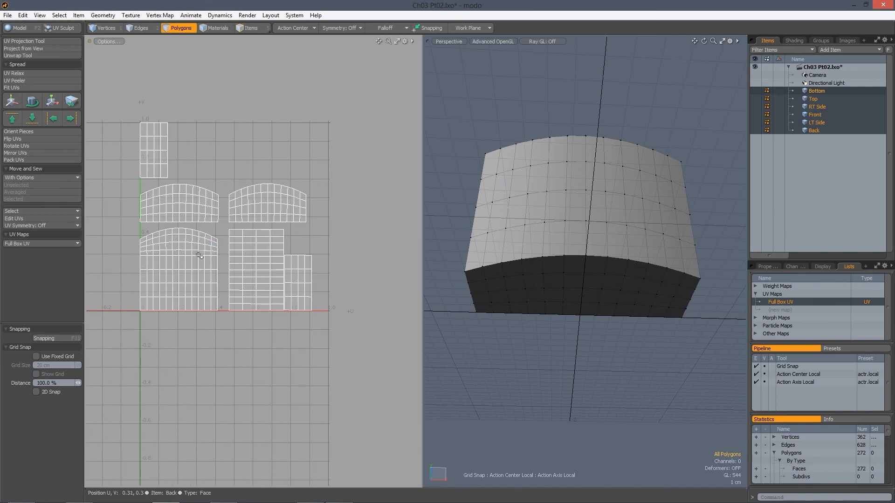
key("ctrl+s")
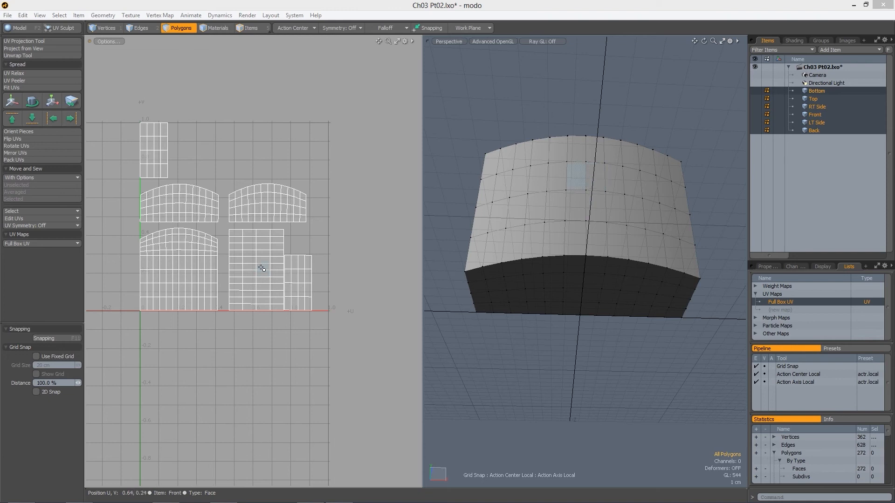
Select the four edges along the top of the Front UV island and locate them on the box in the 3D view
left_click_drag(268, 262, 261, 256, "alt")
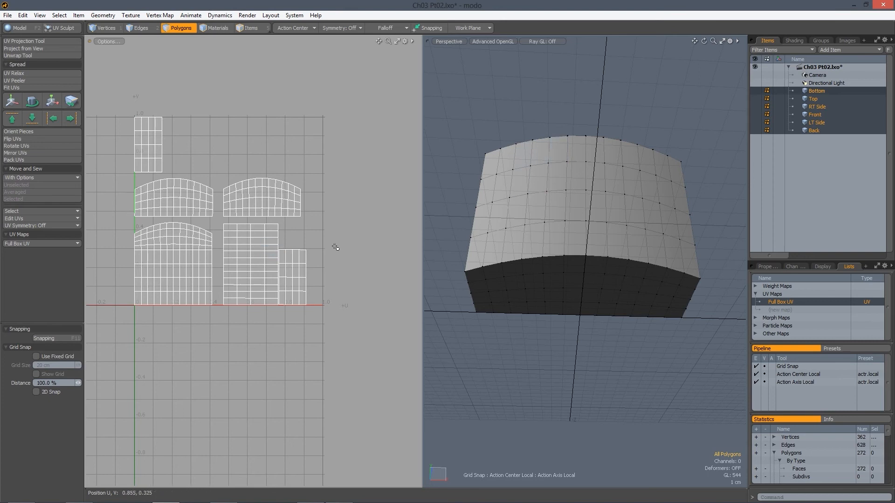
left_click_drag(491, 200, 488, 240, "alt")
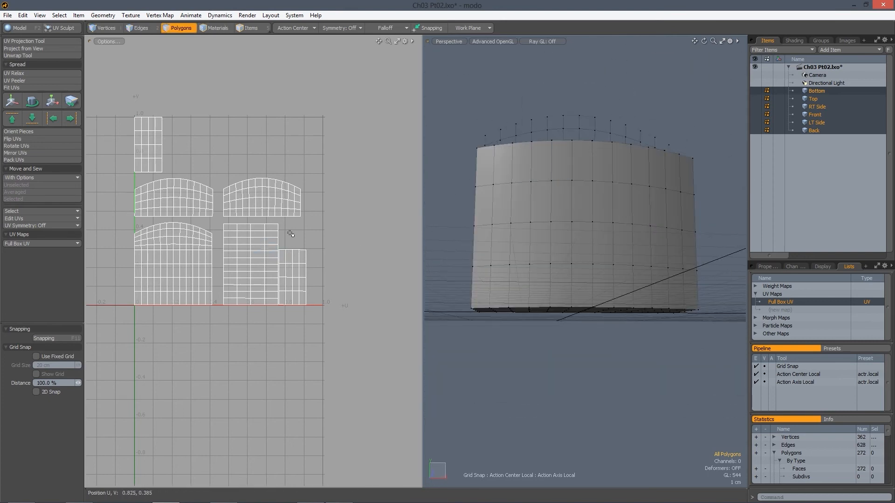
left_click_drag(251, 237, 321, 224, "ctrl+alt")
key("space")
key("space")
left_click(299, 201)
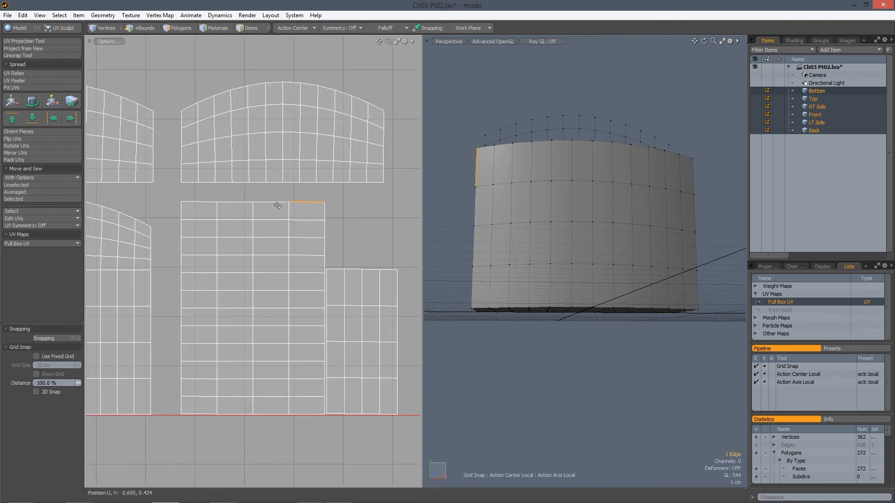
left_click(236, 202, "shift")
left_click(196, 203, "shift")
left_click_drag(271, 216, 293, 225, "alt")
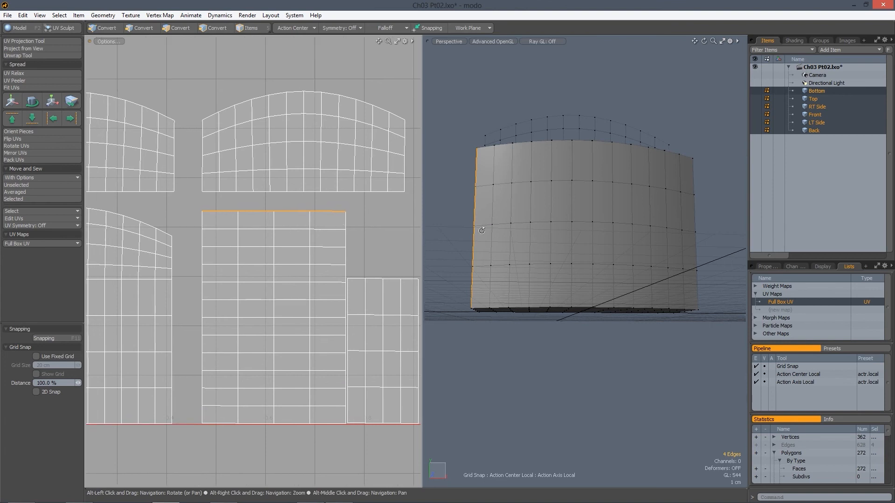
mouse_move(490, 209)
left_mouse_down("alt")
mouse_move(541, 226)
mouse_move(550, 237)
mouse_move(575, 225)
mouse_move(565, 359)
mouse_move(522, 368)
left_mouse_up("alt")
scroll(510, 214, "down", 2)
scroll(552, 224, "up", 4)
Select only the polygon strips on both sides of that corner edge, compare them on the Front and RT Side islands, and clear the selection
key("3")
scroll(337, 308, "down", 5)
left_click_drag(329, 295, 264, 238, "alt")
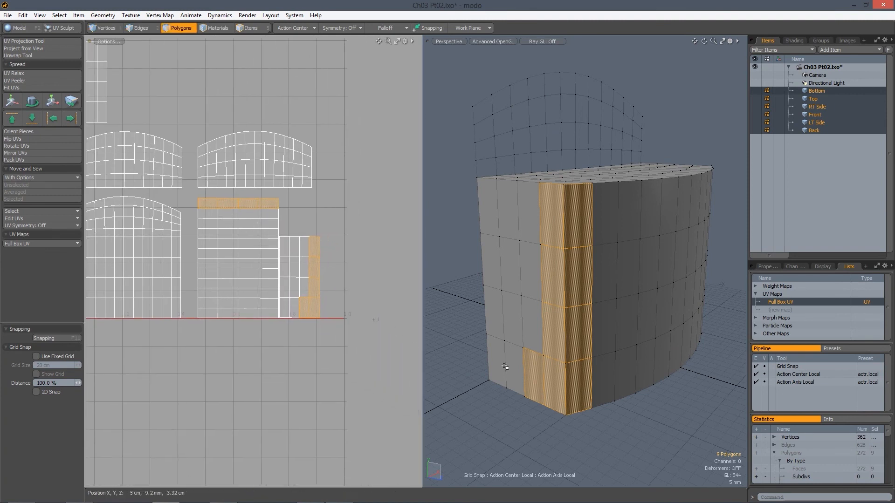
left_click(531, 381, "ctrl")
scroll(376, 300, "up", 3)
left_click_drag(330, 288, 349, 272, "alt")
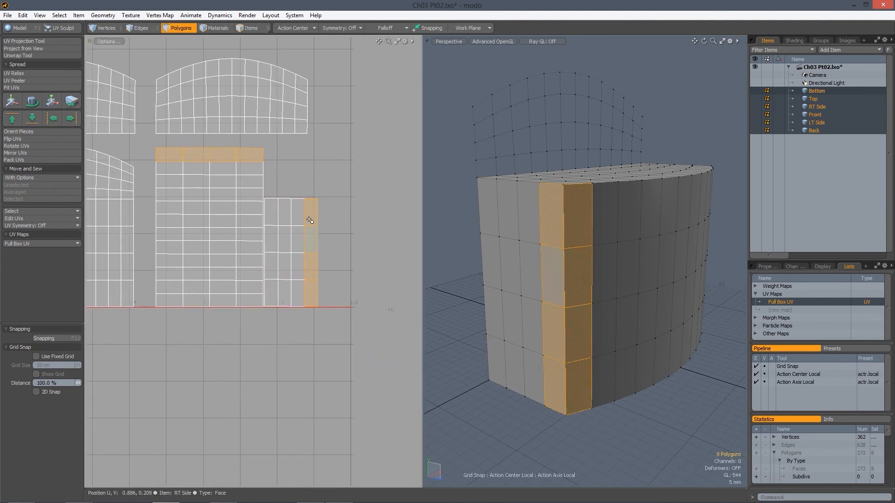
key("2")
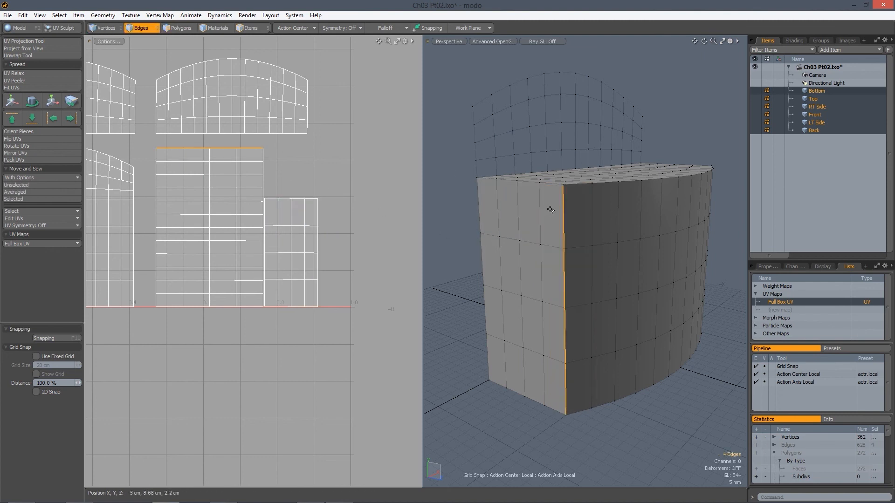
left_click(457, 202)
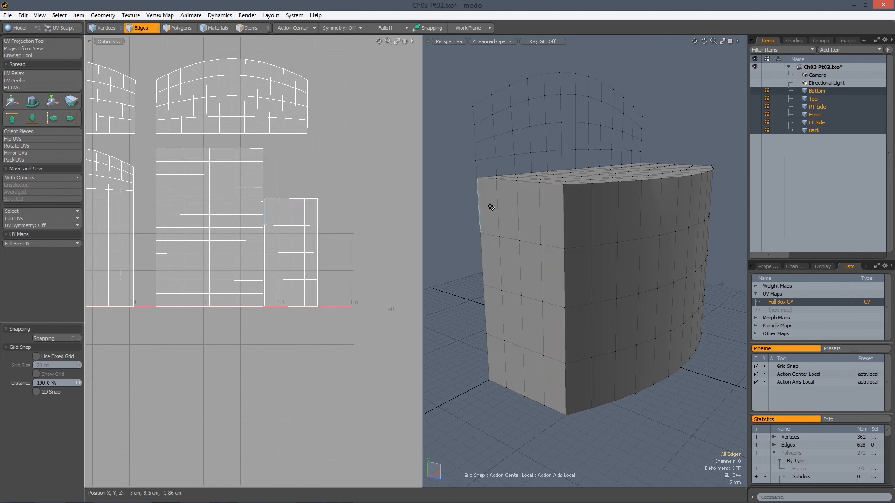
Examine the complete UV layout and the box corner where the Front meets the LT Side
left_click_drag(491, 207, 528, 248, "alt")
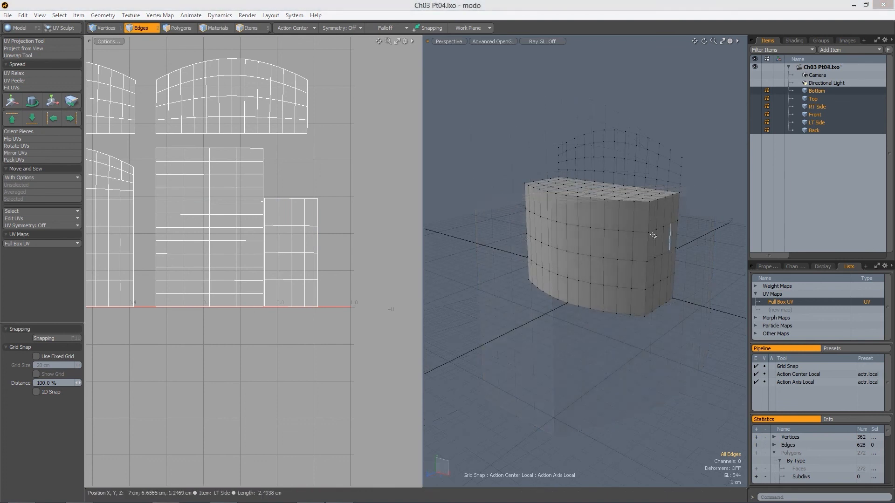
left_click_drag(242, 161, 282, 185, "alt")
right_click_drag(281, 185, 262, 183, "alt")
left_click_drag(261, 183, 267, 194, "alt")
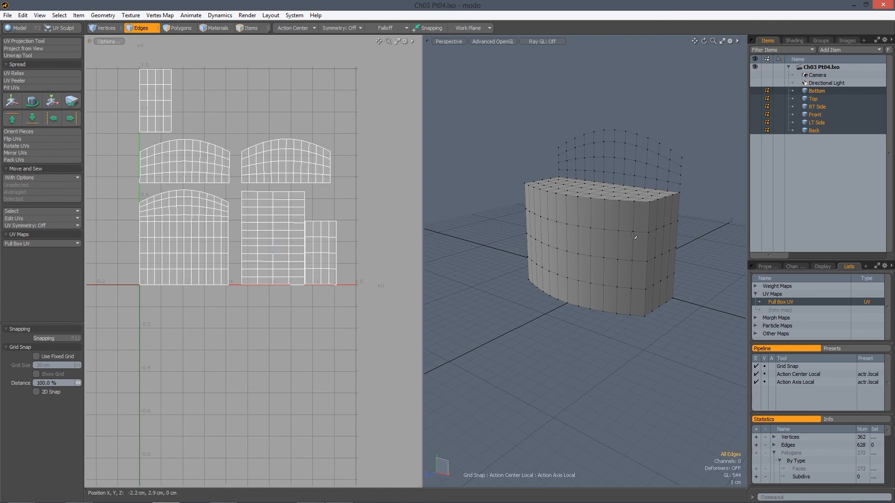
right_click_drag(647, 212, 668, 217, "alt")
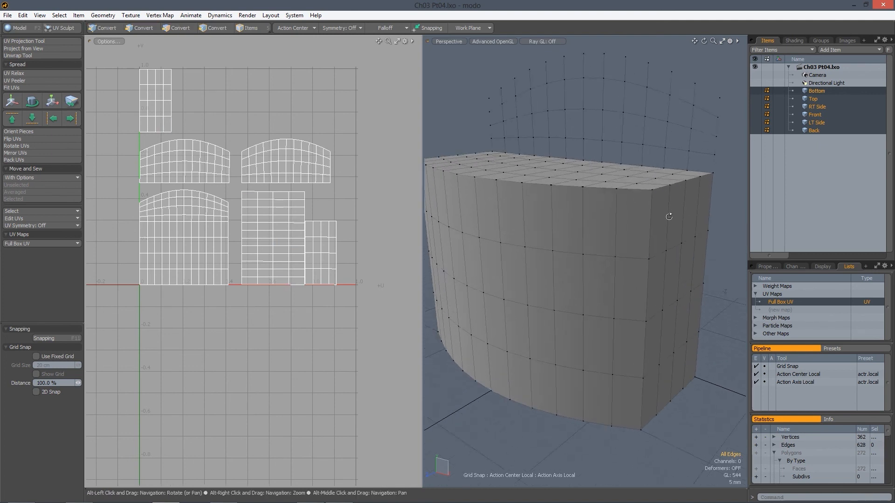
left_click_drag(668, 217, 626, 233, "alt")
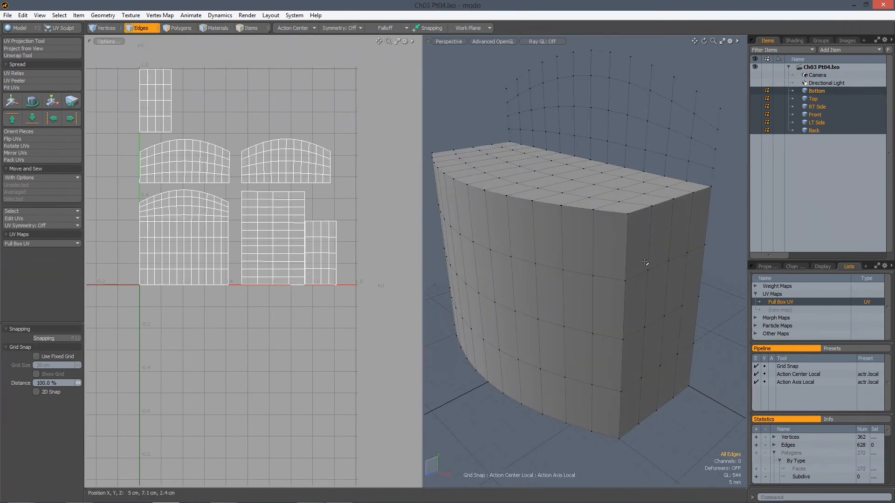
left_click_drag(490, 256, 616, 178, "alt")
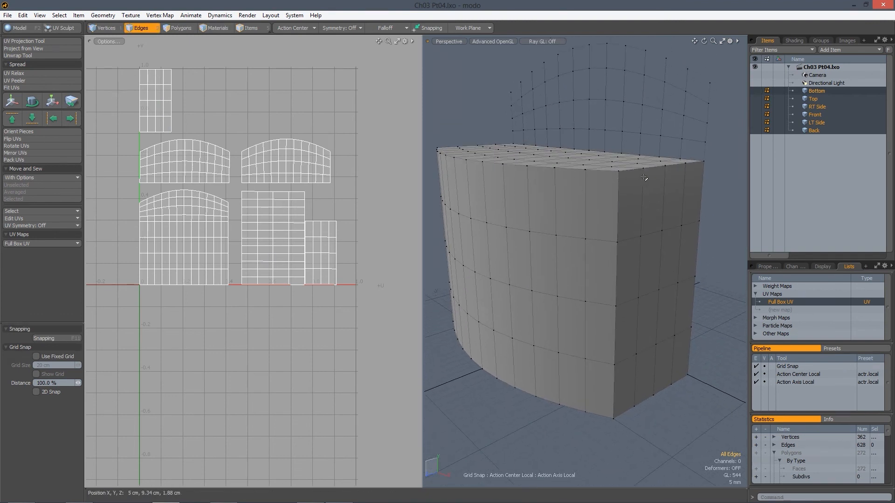